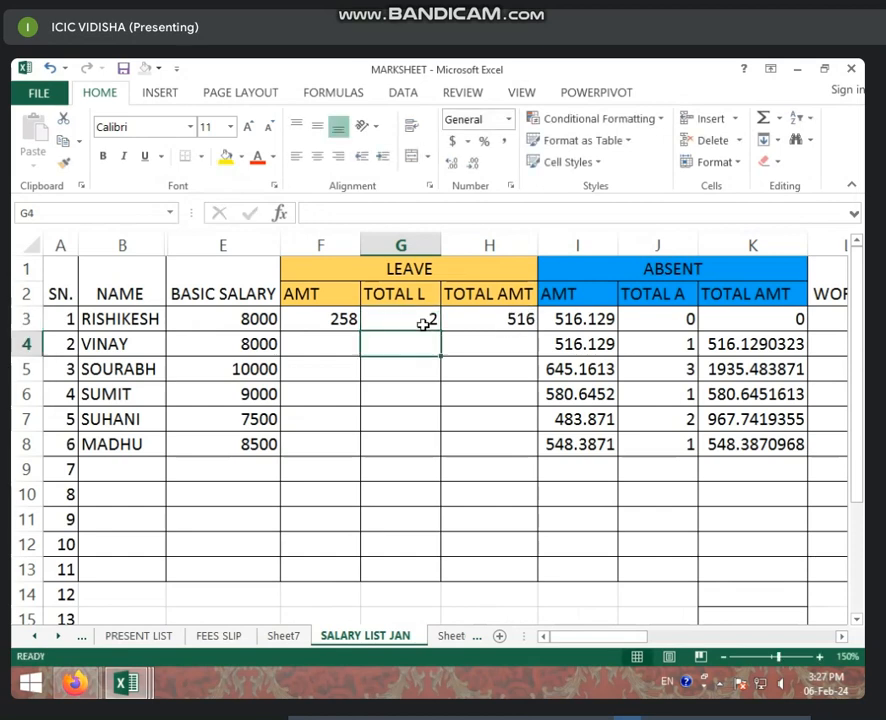
Fill the LEAVE section's AMT formula from F3 through F8 and its TOTAL AMT formula from H3 through H8
left_click(342, 325)
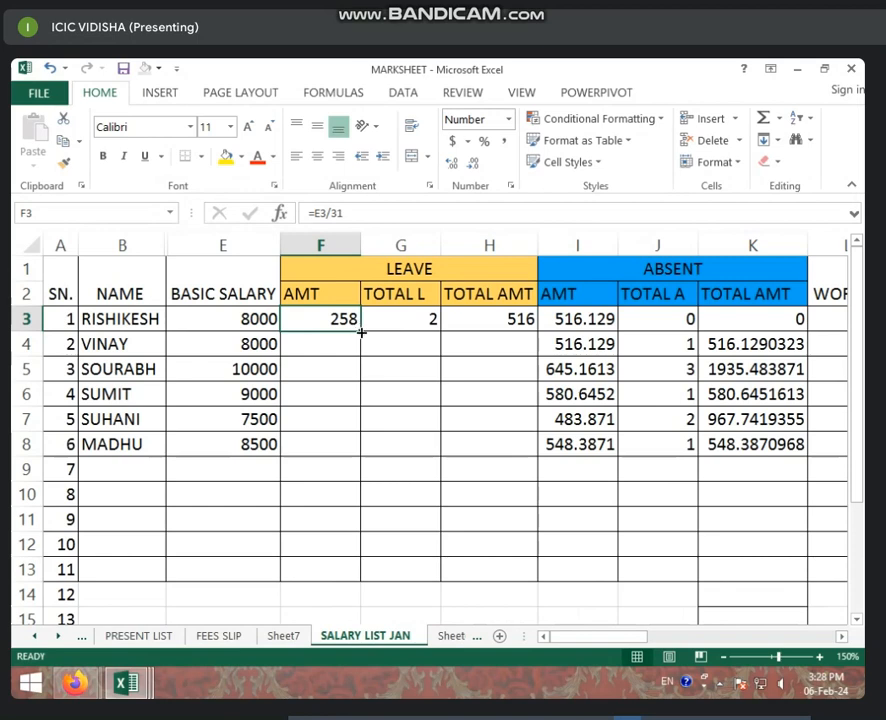
left_click_drag(361, 333, 374, 451)
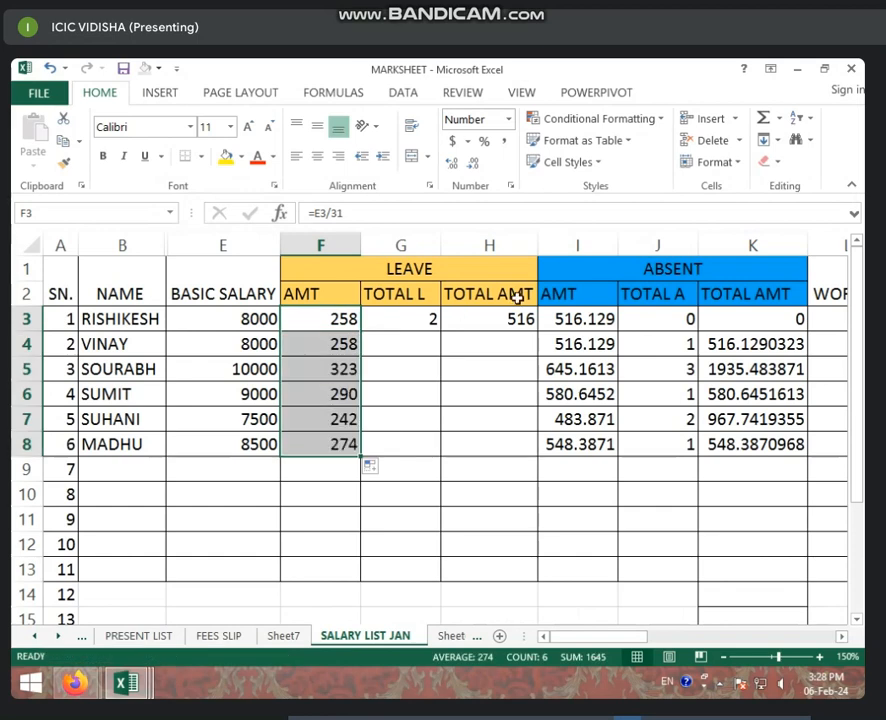
left_click(537, 328)
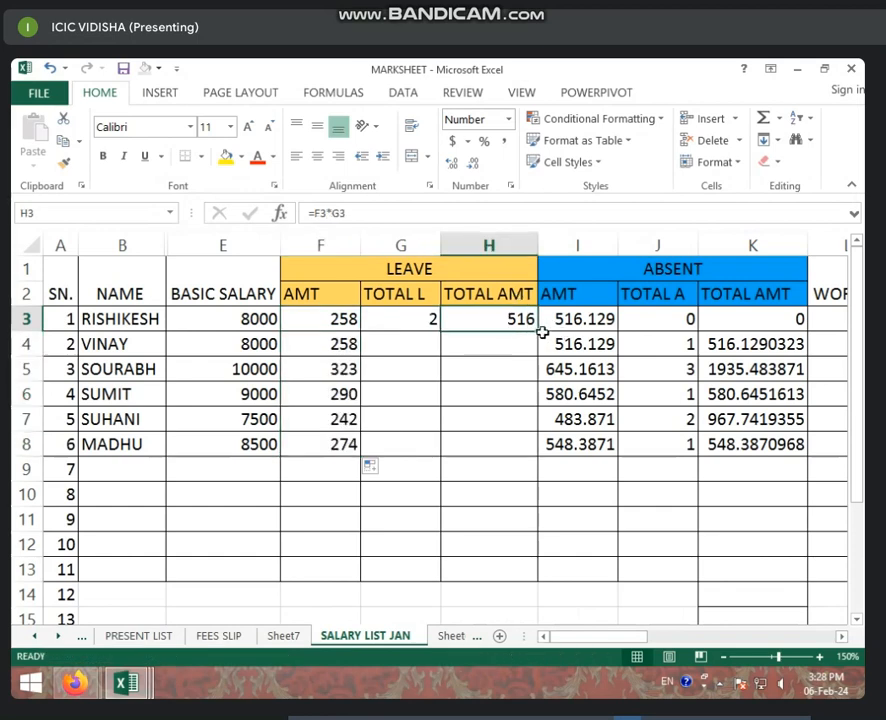
left_click_drag(538, 330, 542, 447)
Enter 5 as the total leave in cell G4
left_click(403, 343)
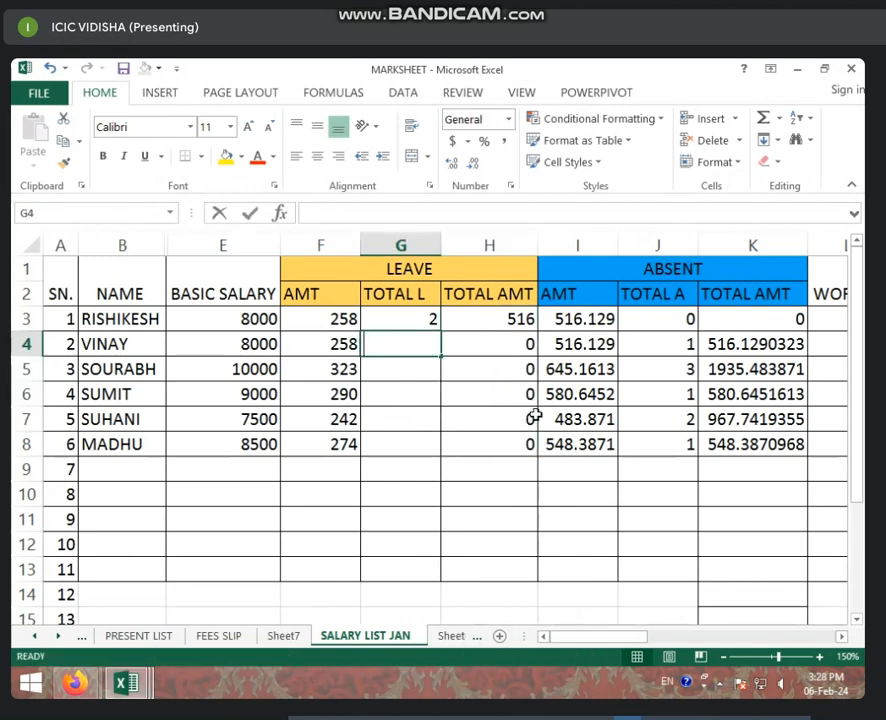
type("5")
key("Return")
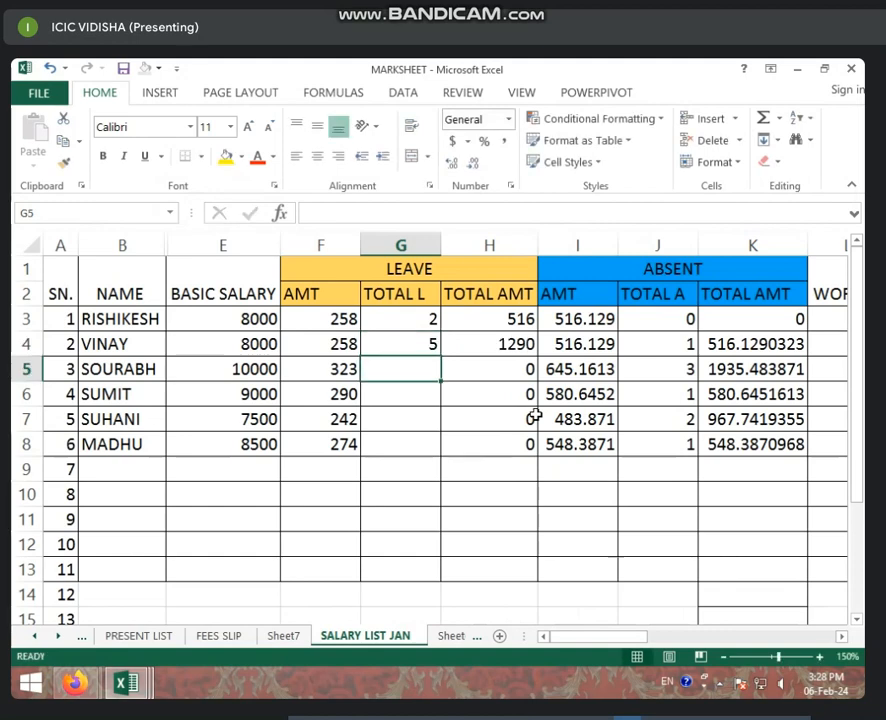
Examine the row 3 formulas across the LEAVE, ABSENT, per-hour and per-minute salary columns
left_click(589, 320)
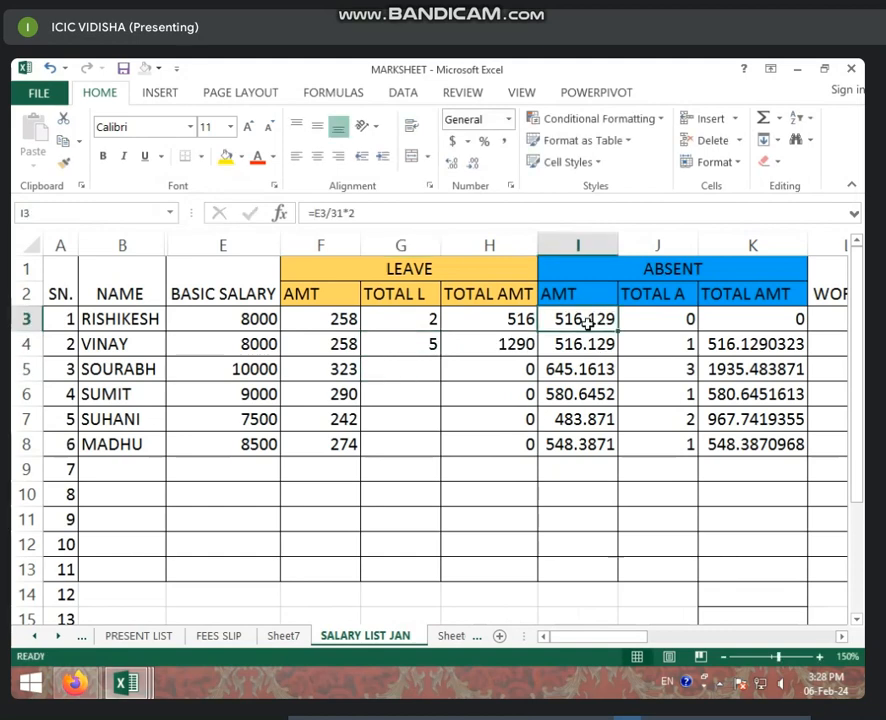
key("Right")
key("Right")
key("Right")
key("Right")
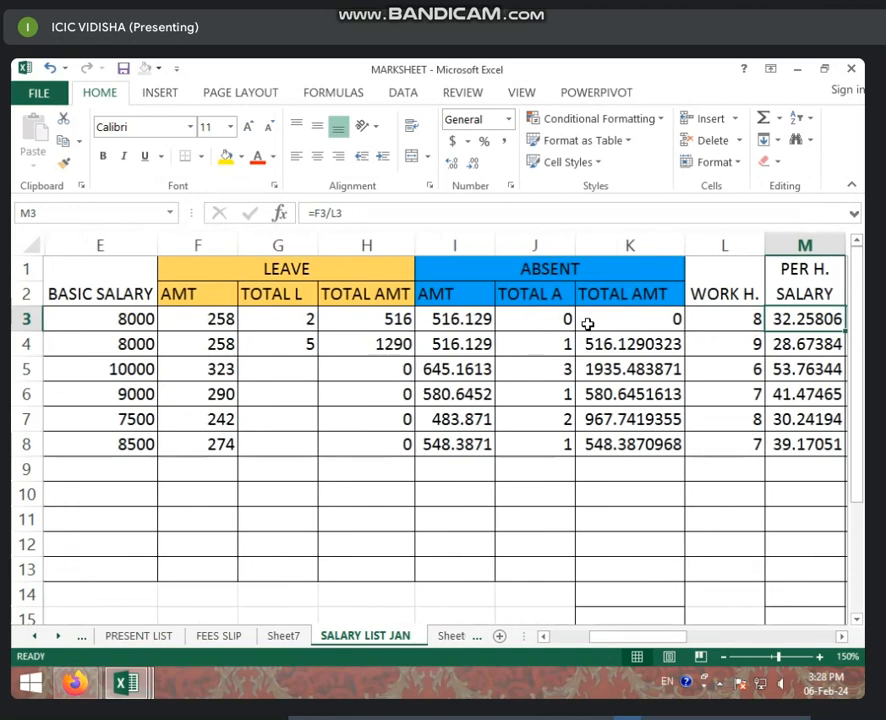
key("Right")
key("Left")
key("Left")
key("Left")
key("Left")
key("Left")
key("Left")
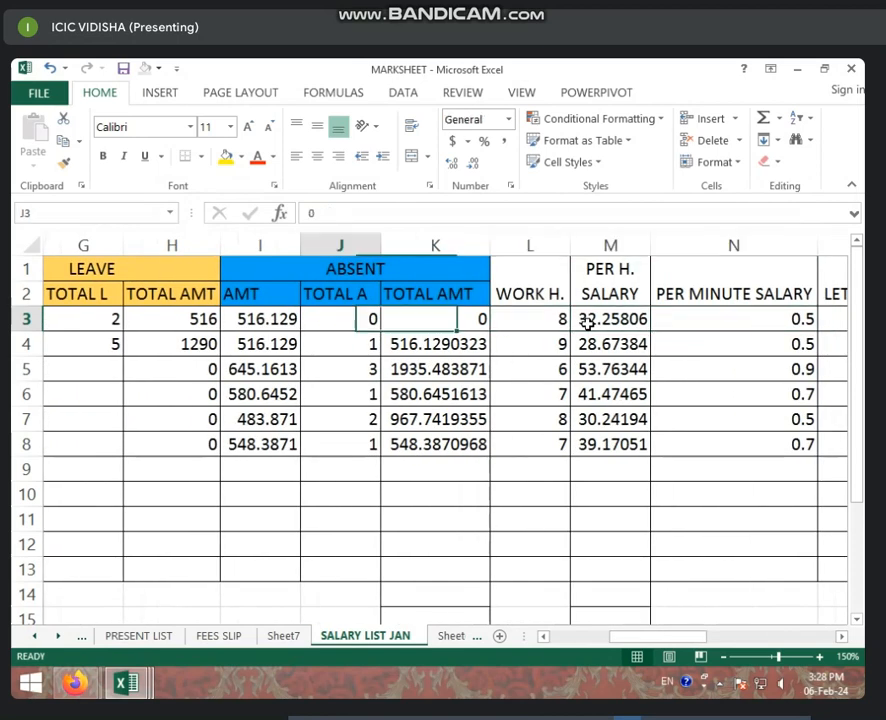
key("Left")
key("Left")
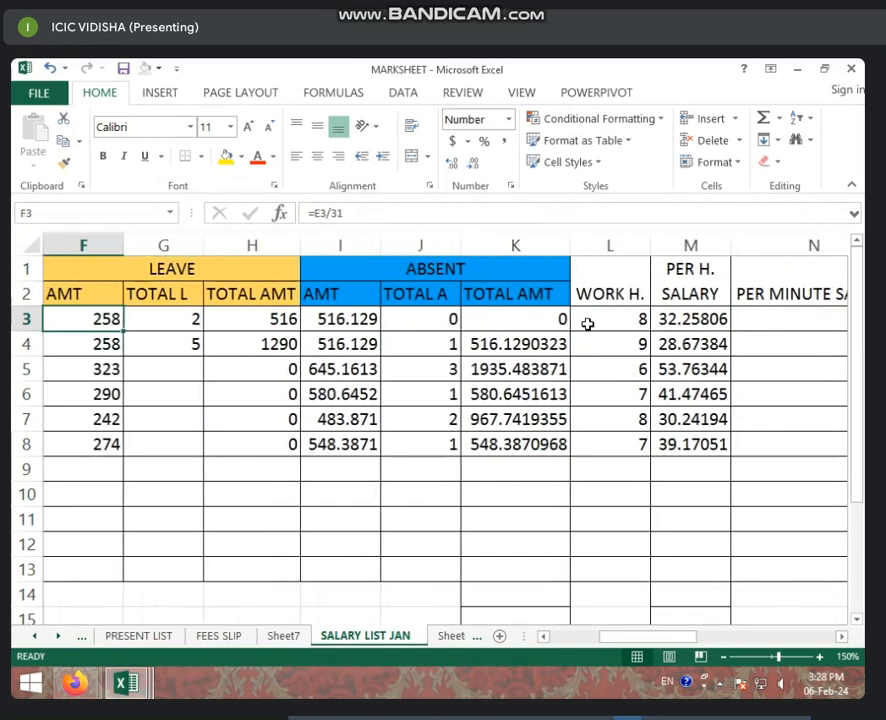
key("Right")
key("Right")
key("Right")
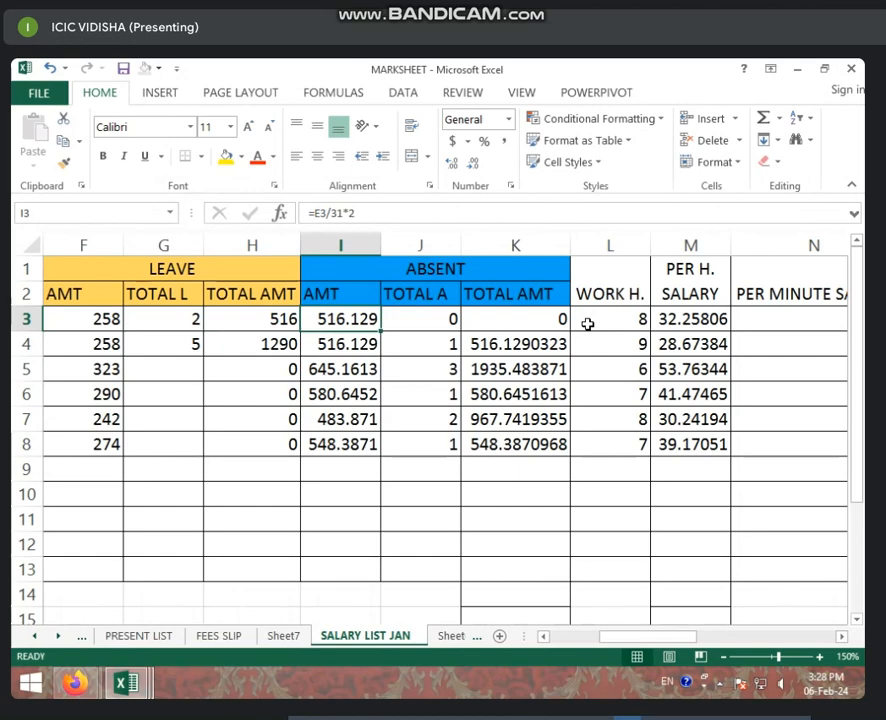
Enter the formula =E3/31*2 in I3 for the ABSENT section's AMT
left_click(638, 318)
left_click(356, 320)
type("=")
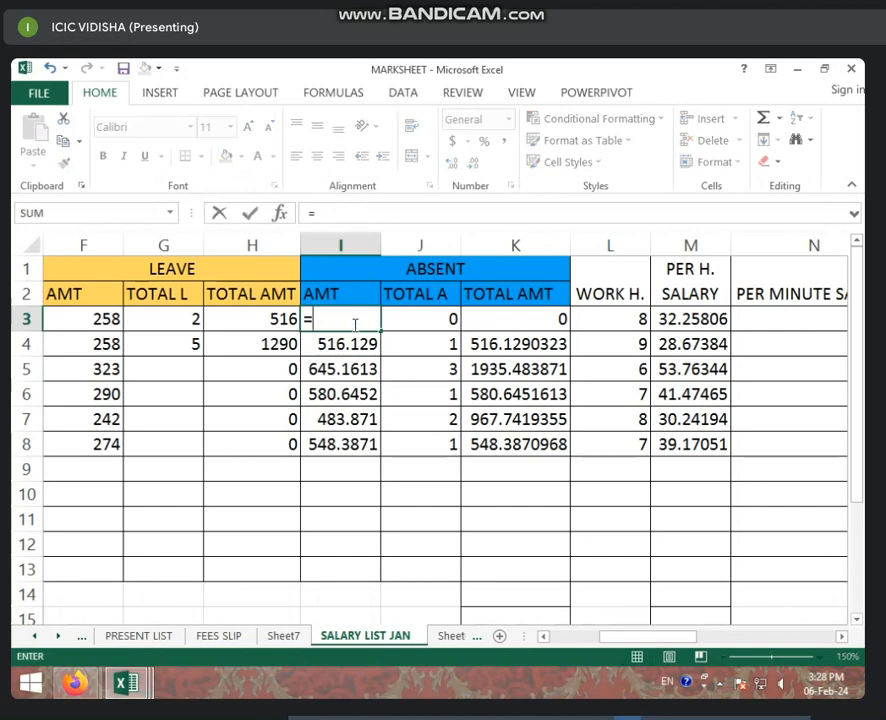
left_click(560, 638)
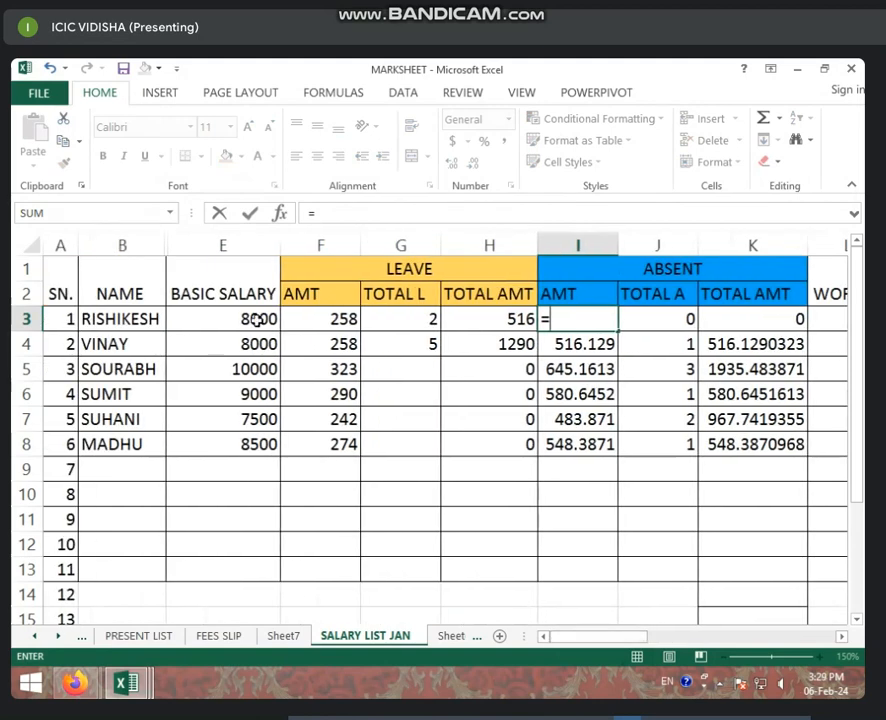
left_click(258, 319)
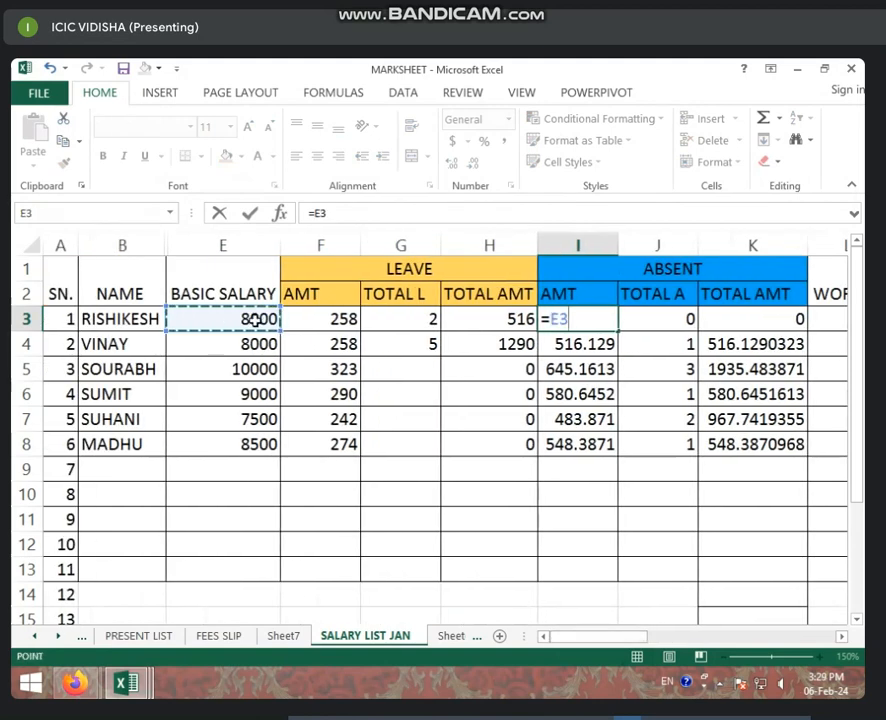
type("/31*2")
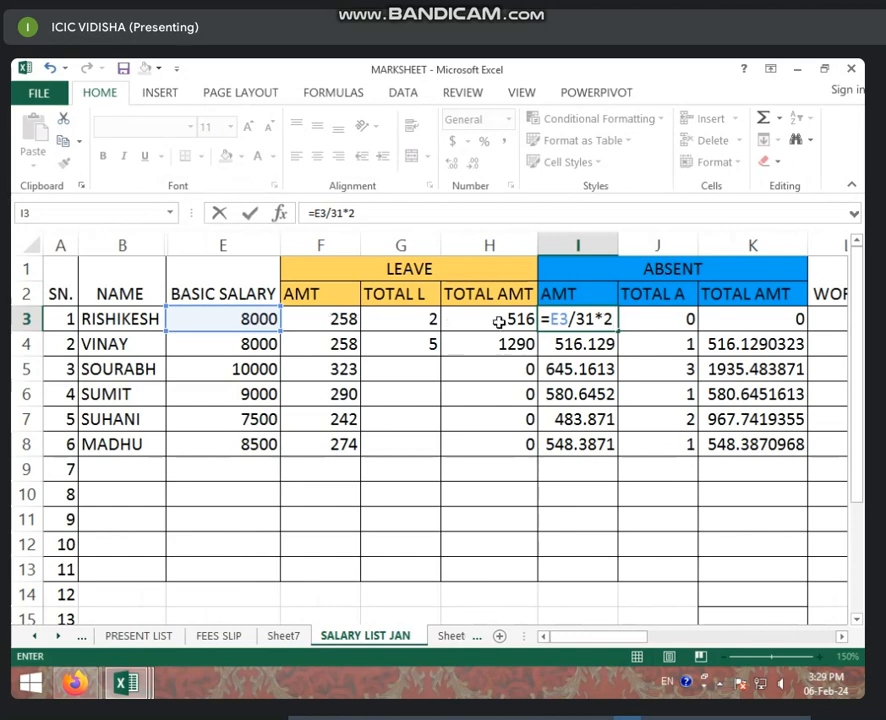
key("Return")
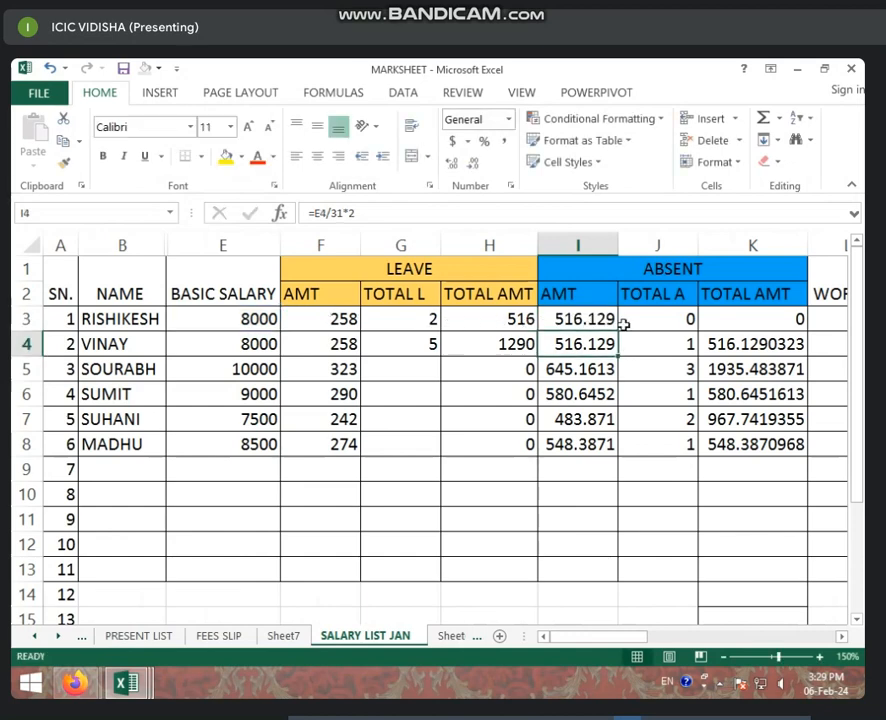
Set the total absences in cell J3 to 1
left_click(745, 328)
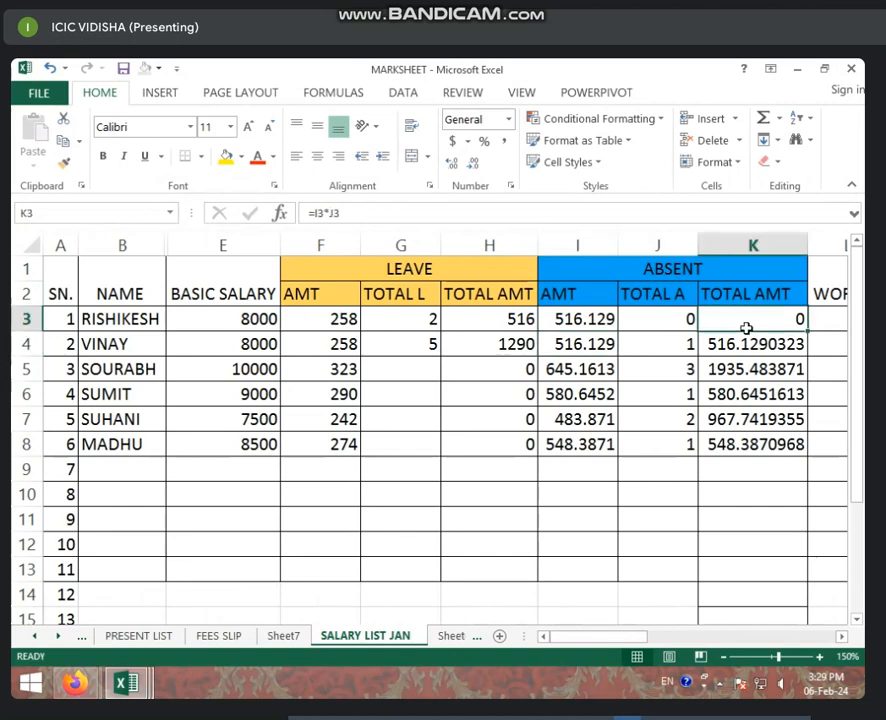
left_click(660, 316)
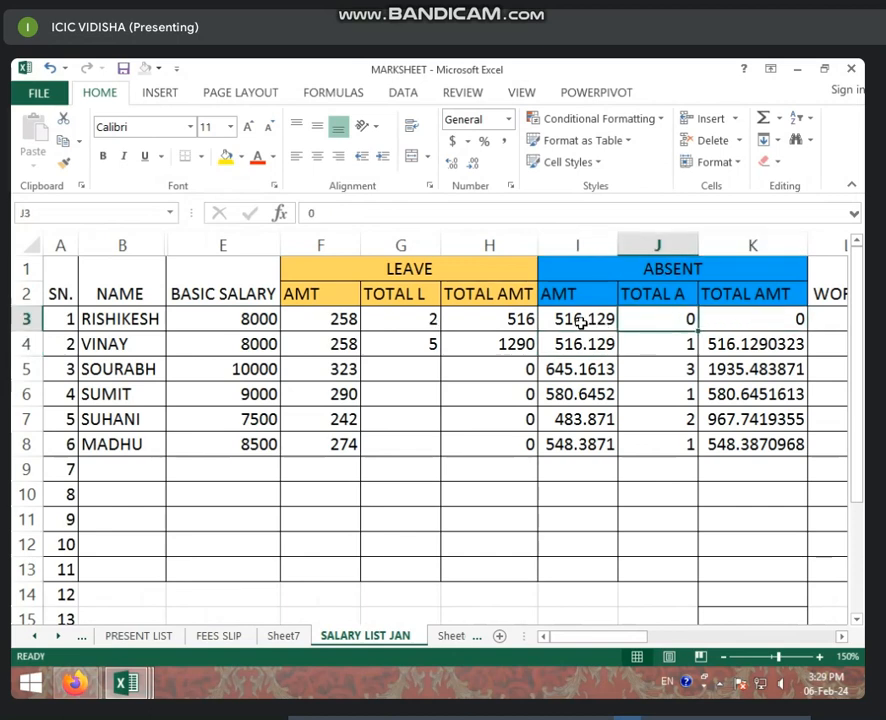
type("1")
key("Return")
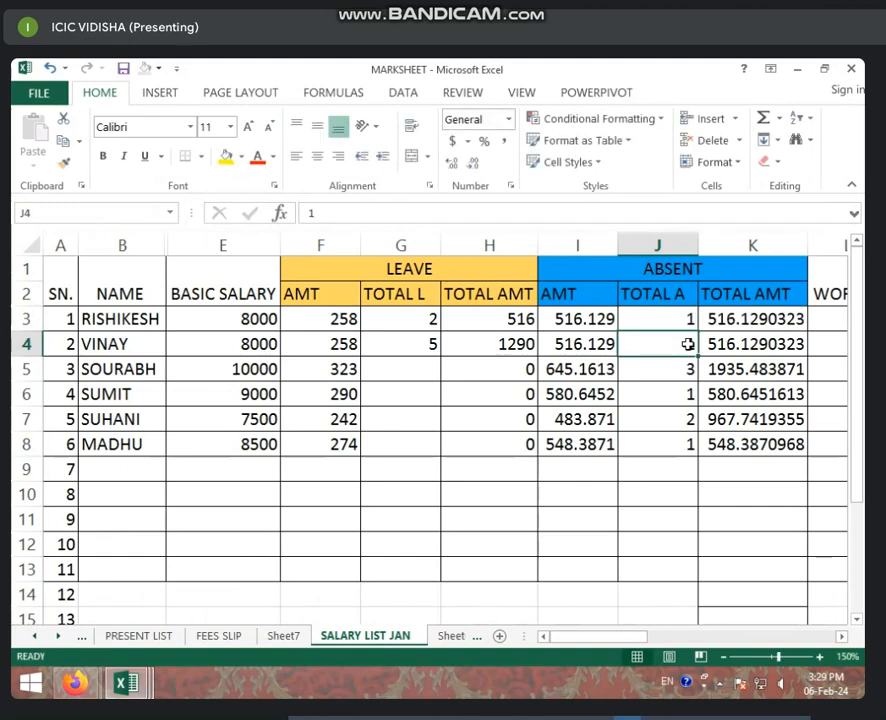
Examine the row 3 formulas from the ABSENT section's TOTAL AMT through the working-hour, salary-rate and late-minute columns
left_click(733, 322)
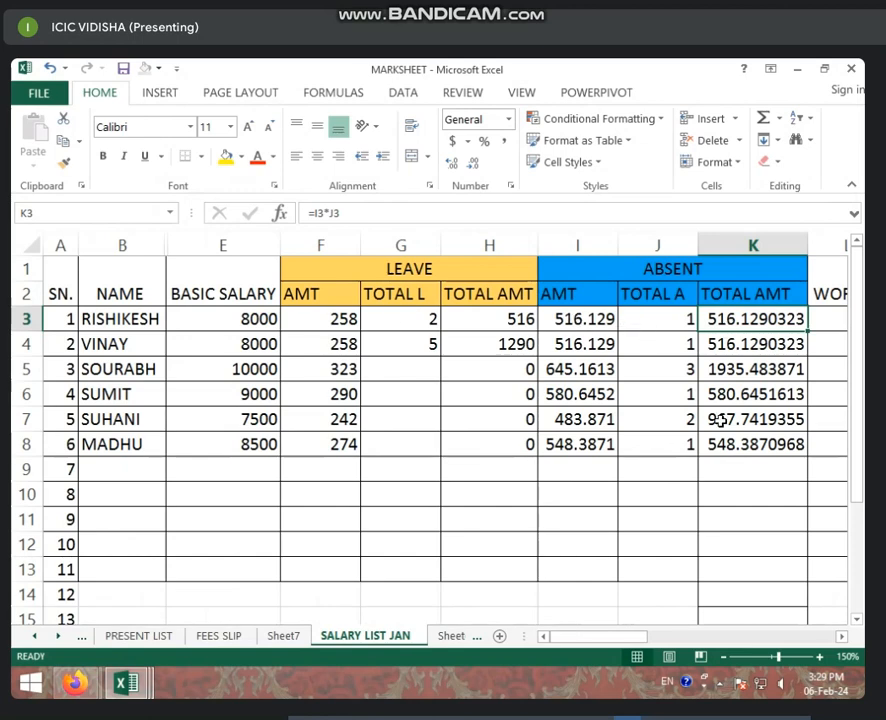
key("Right")
key("Right")
key("Right")
key("Right")
key("Right")
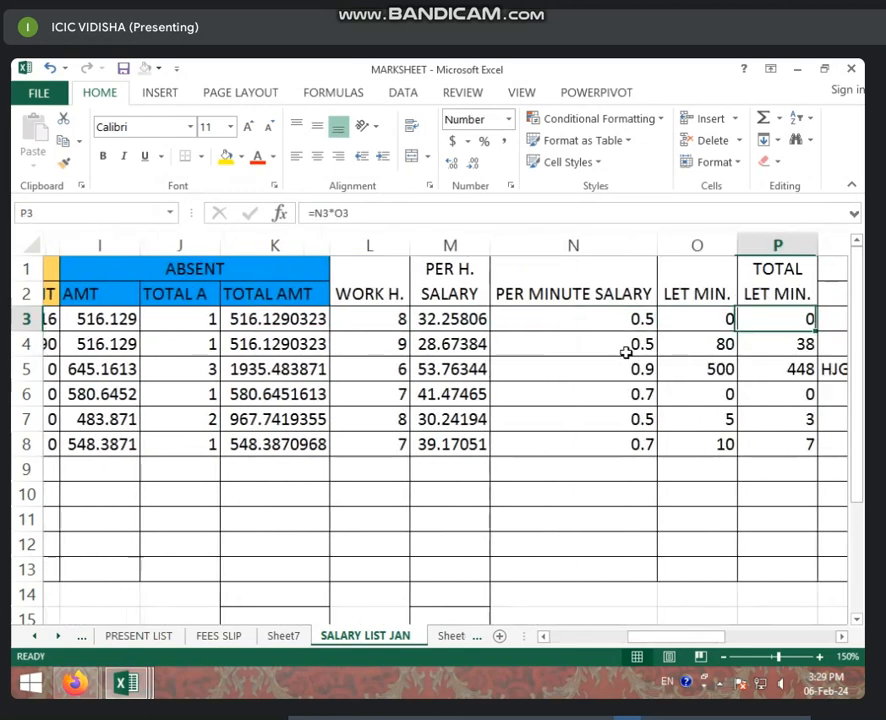
key("Right")
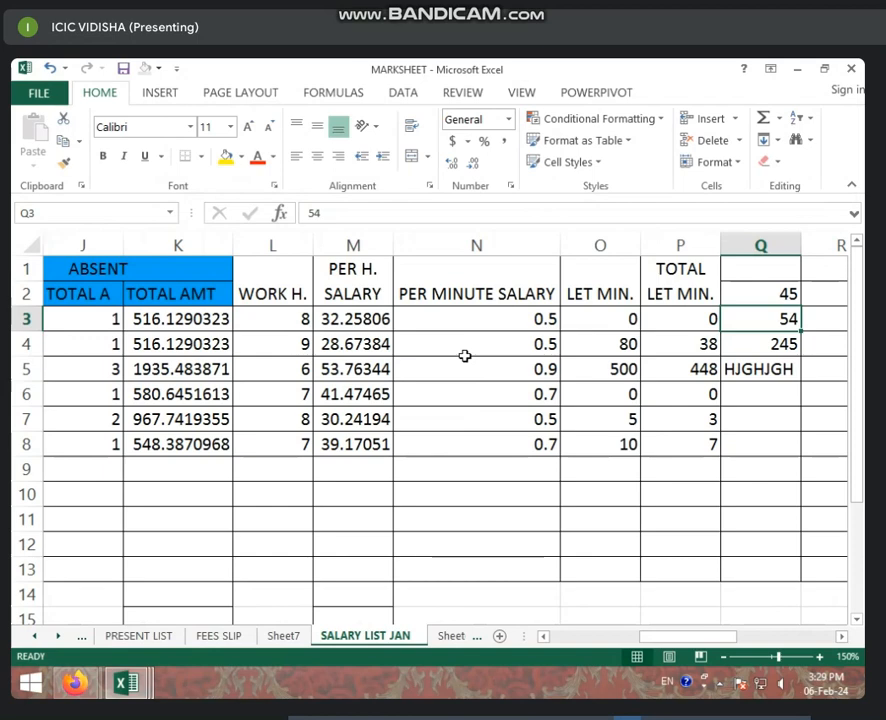
left_click(445, 412)
left_click(336, 320)
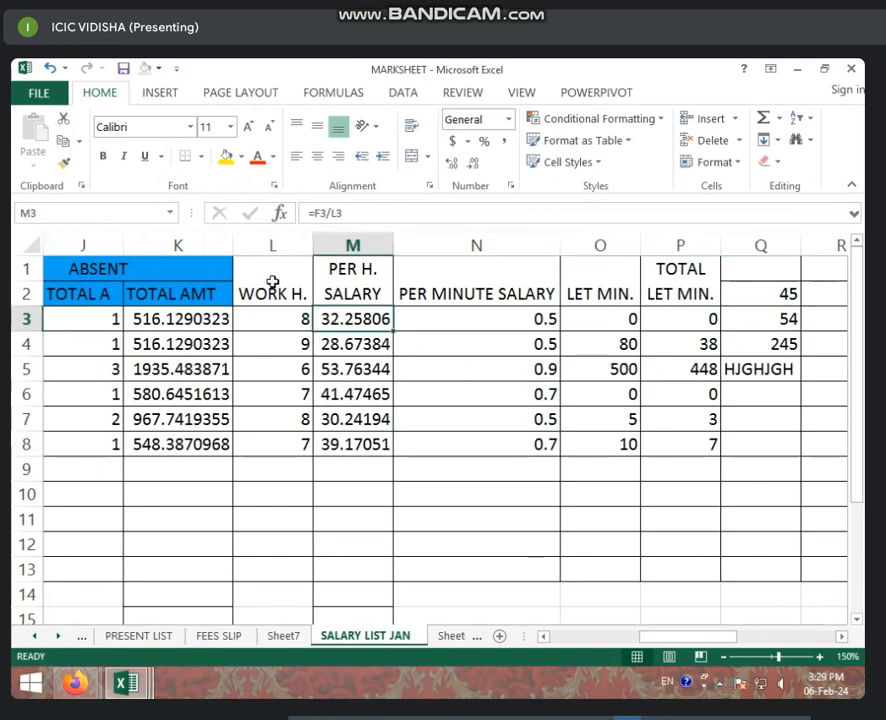
Centre the contents of all cells in the SALARY LIST JAN sheet horizontally
left_click(36, 247)
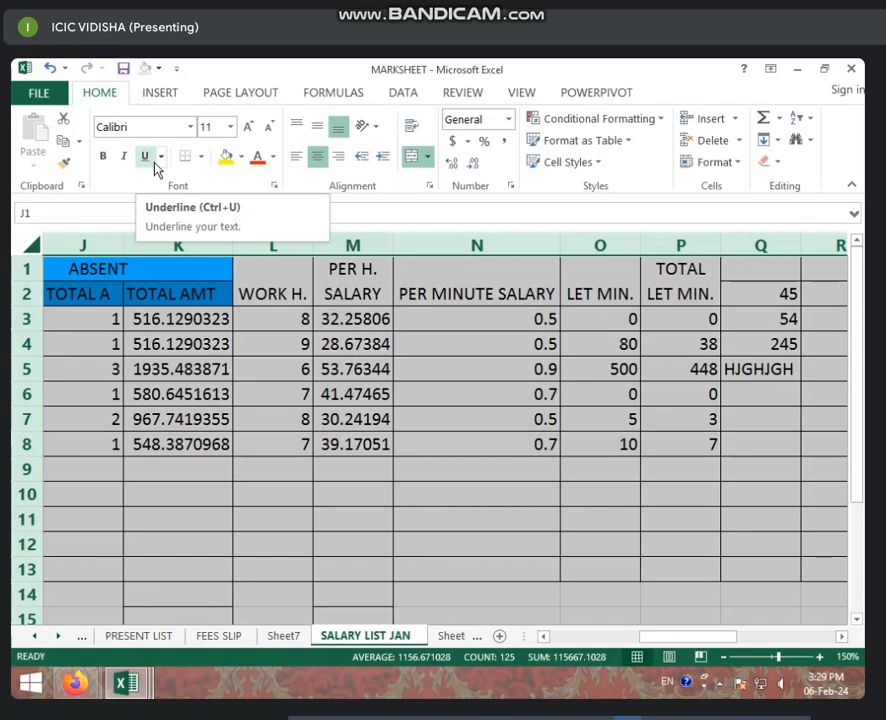
left_click(314, 160)
left_click(317, 160)
left_click(319, 161)
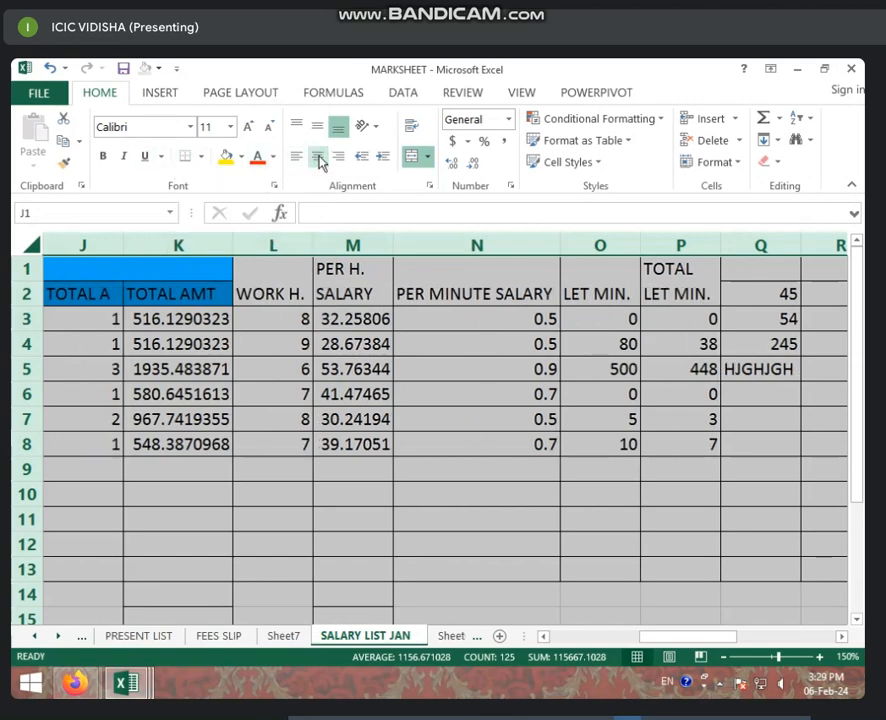
left_click(319, 161)
left_click(484, 392)
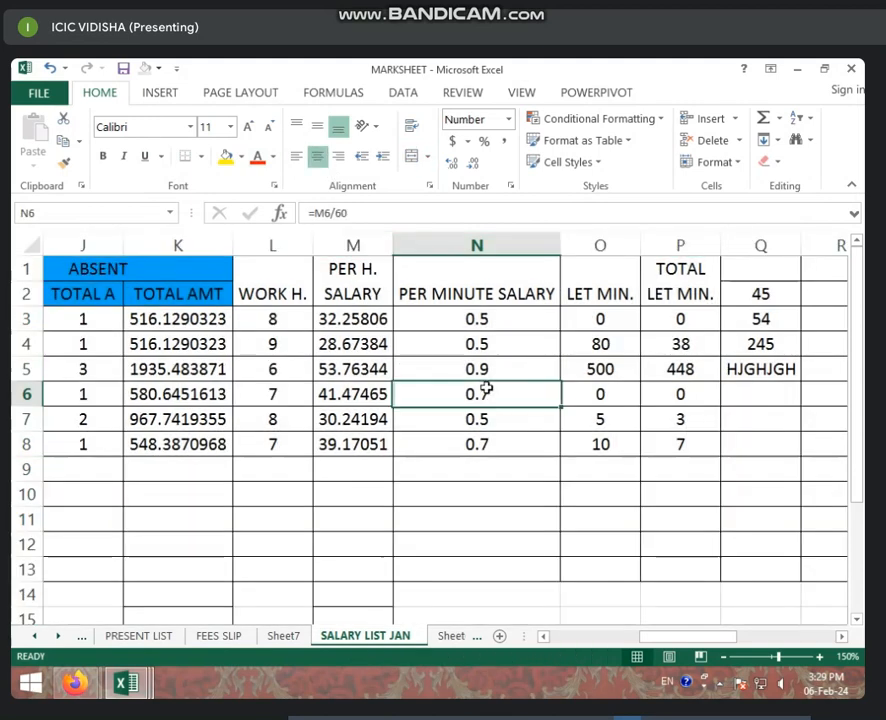
Re-enter the per-hour salary formula =F3/L3 in M3, dividing the LEAVE section's AMT by the working hours
left_click(275, 319)
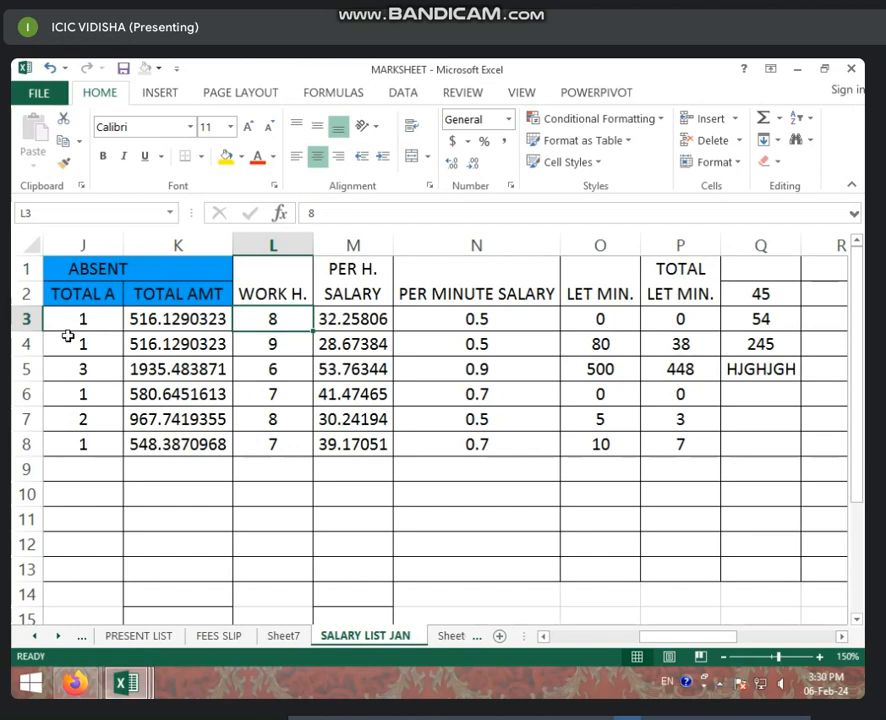
left_click(330, 320)
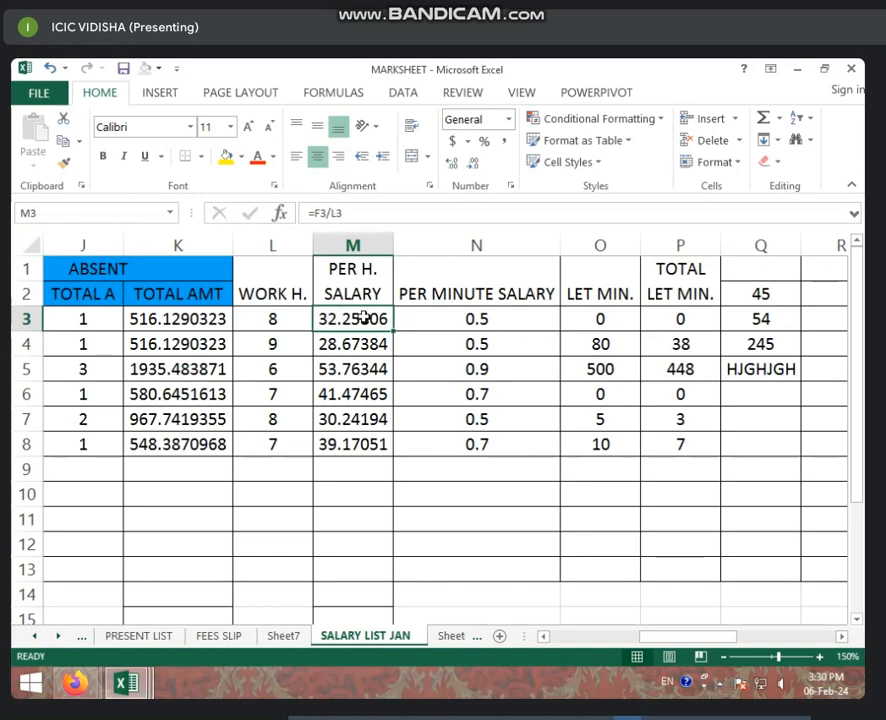
left_click_drag(280, 322, 285, 444)
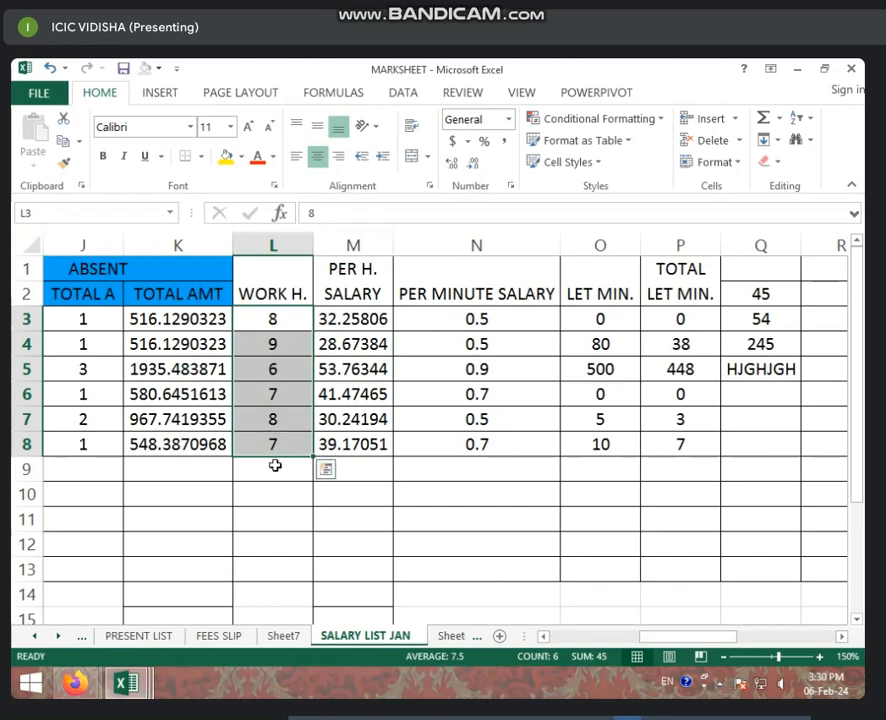
left_click(344, 313)
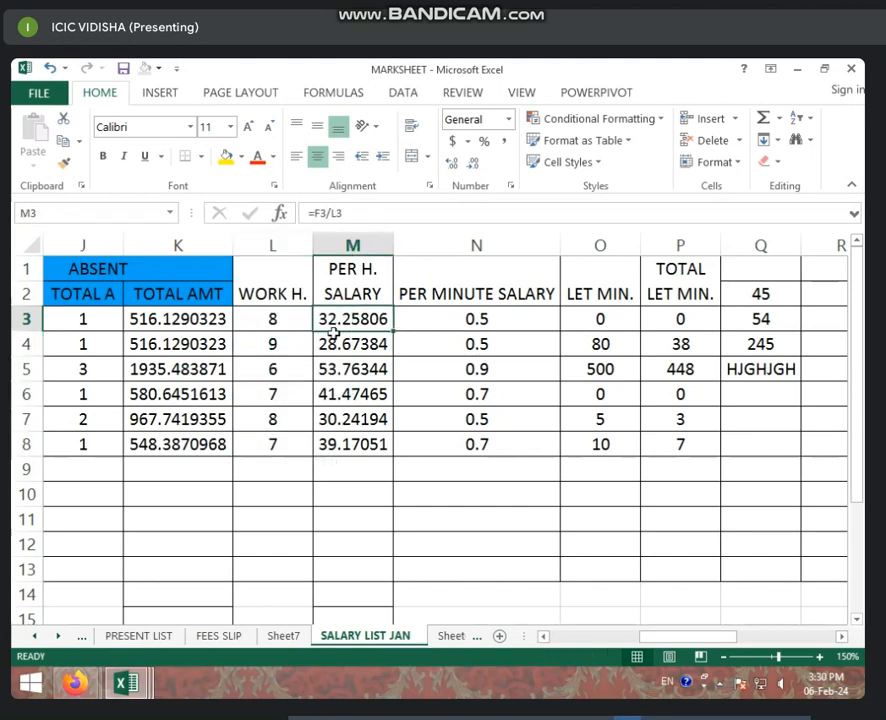
type("=")
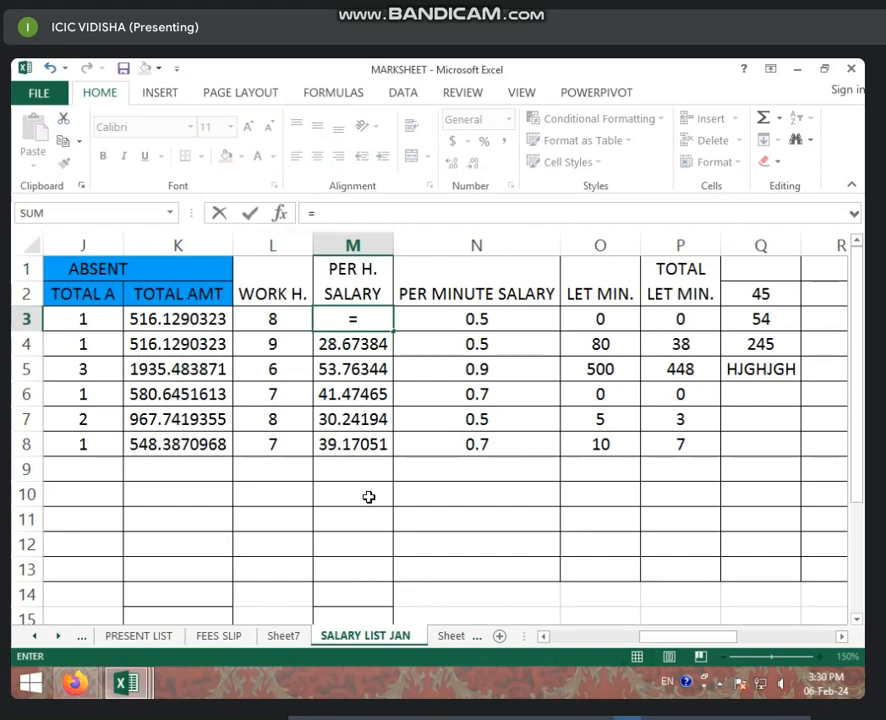
left_click_drag(686, 644, 597, 644)
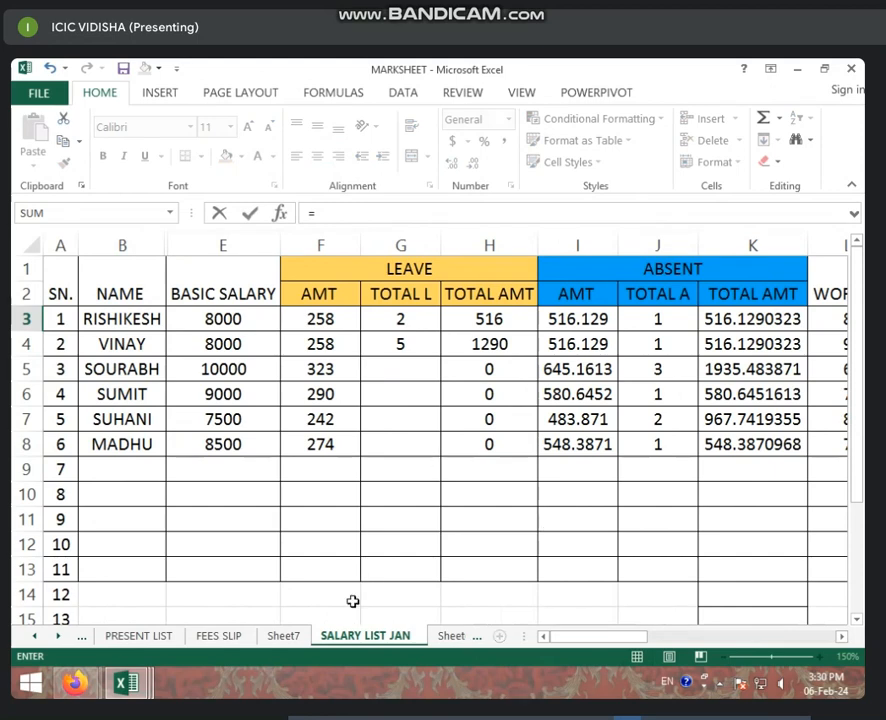
left_click(312, 319)
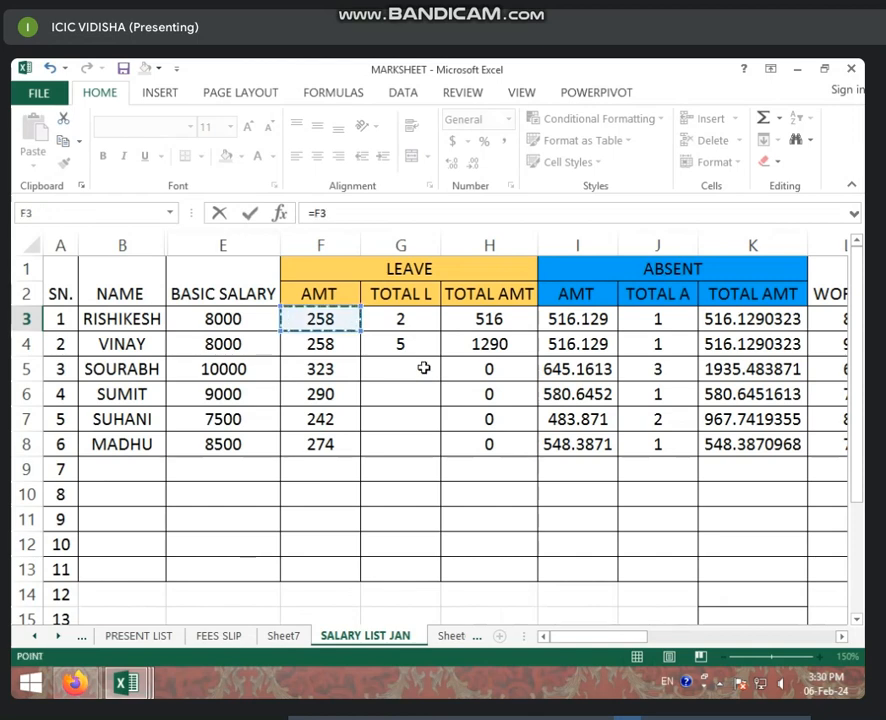
type("/")
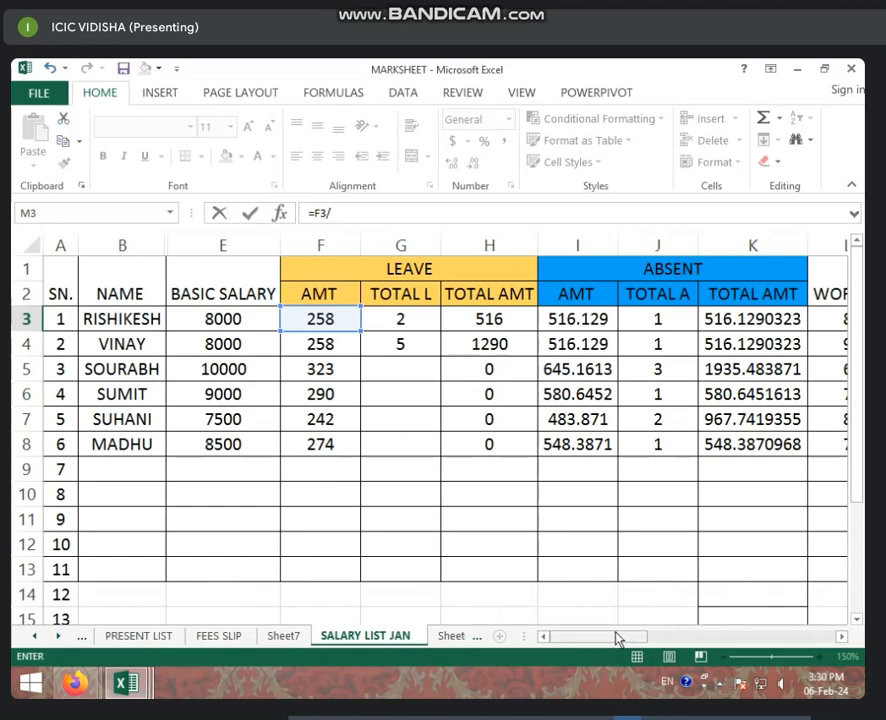
left_click_drag(615, 637, 730, 637)
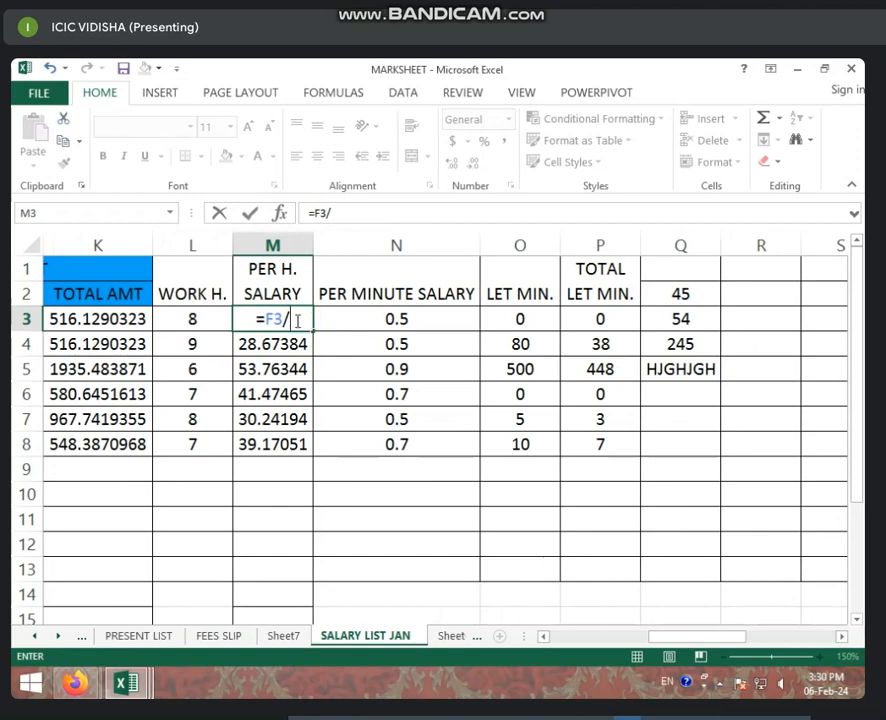
type("8")
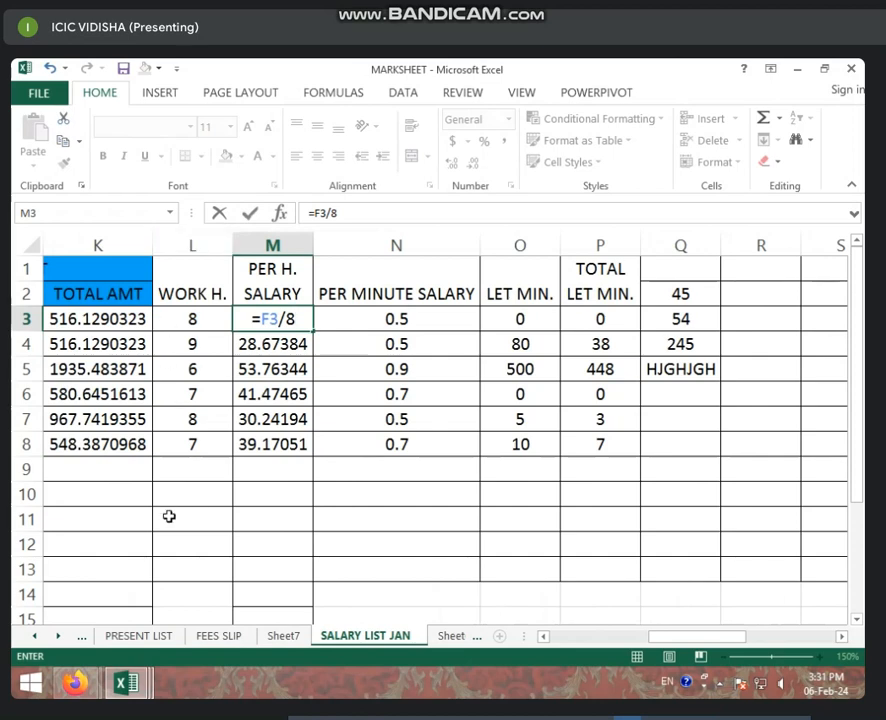
key("BackSpace")
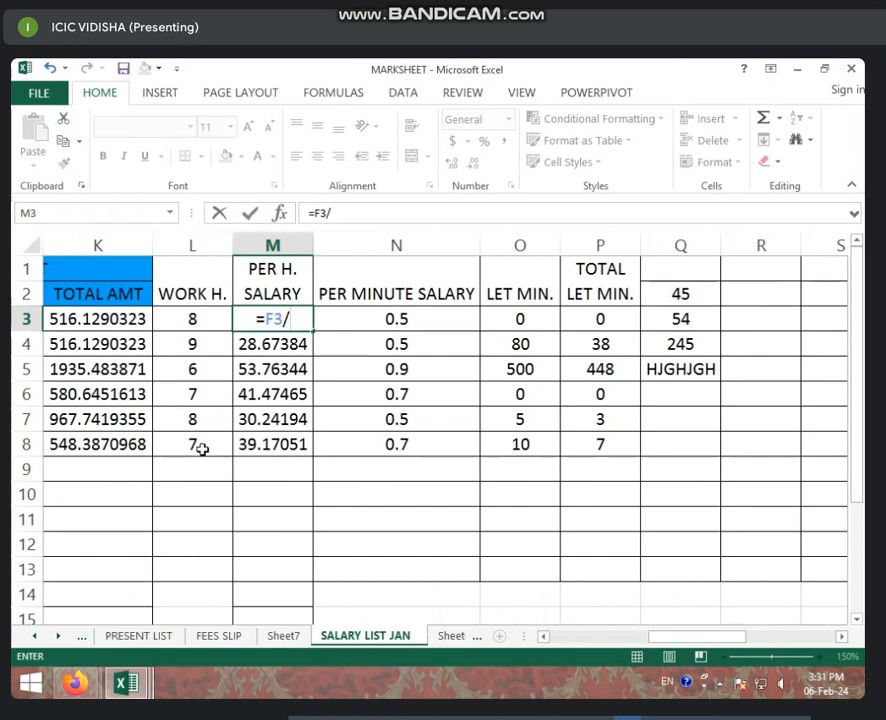
left_click(210, 318)
key("Return")
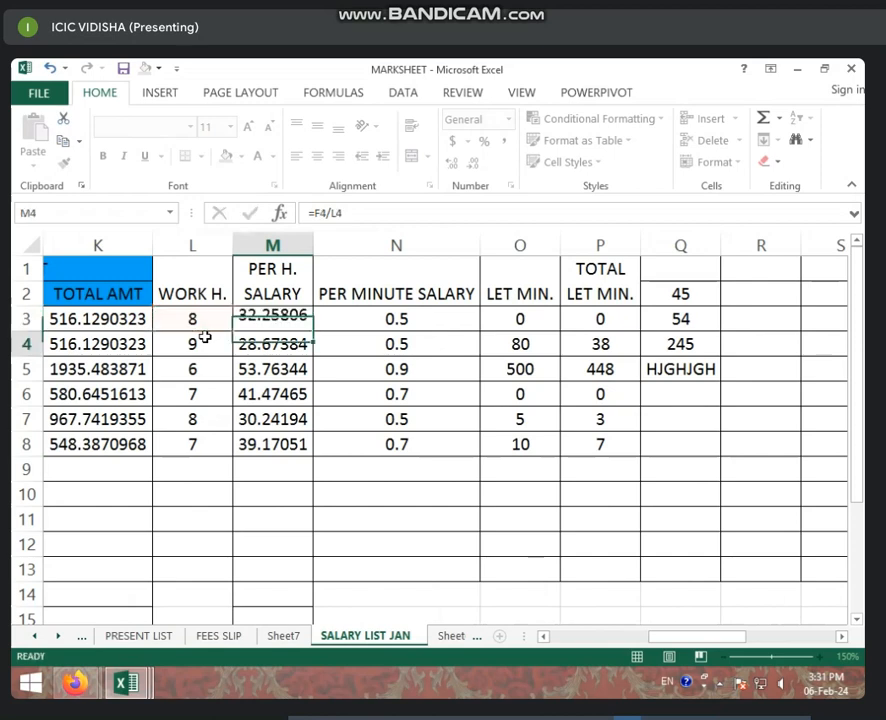
left_click(272, 324)
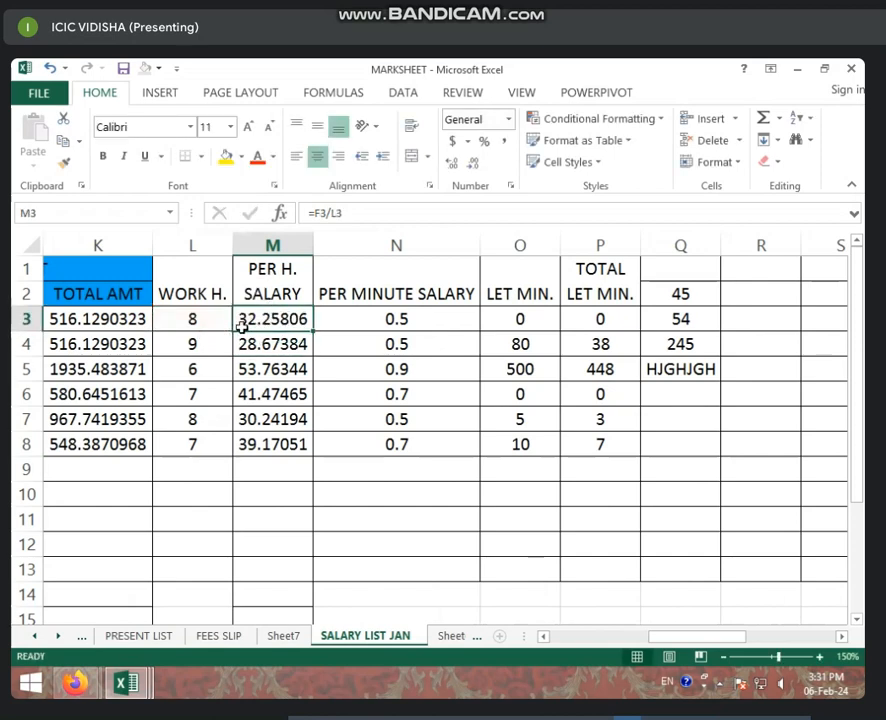
Test the per-hour salary with 9 working hours in L3, and finally set the cell to 7
left_click(201, 324)
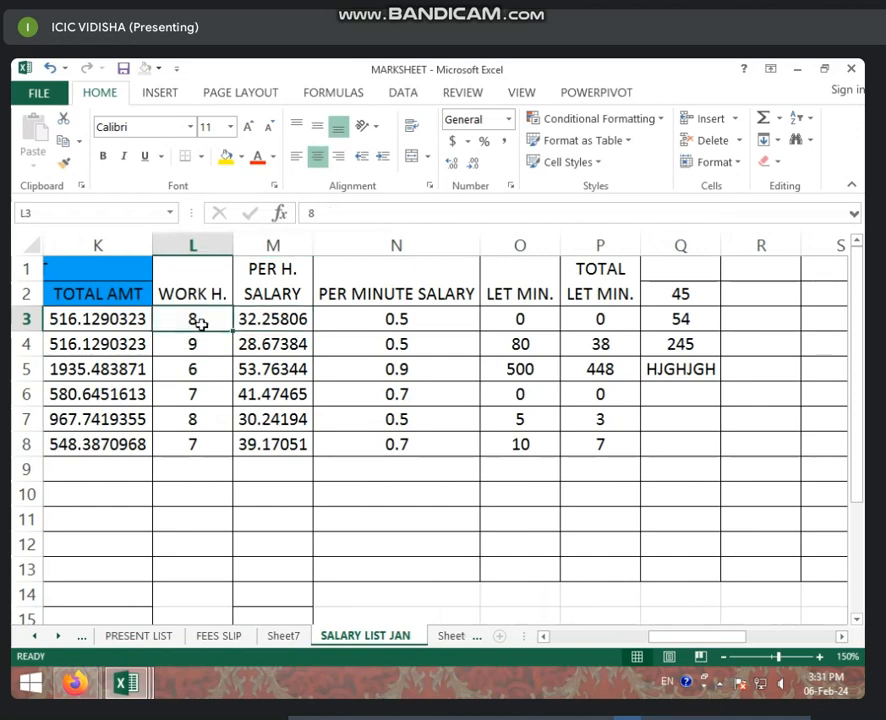
type("9")
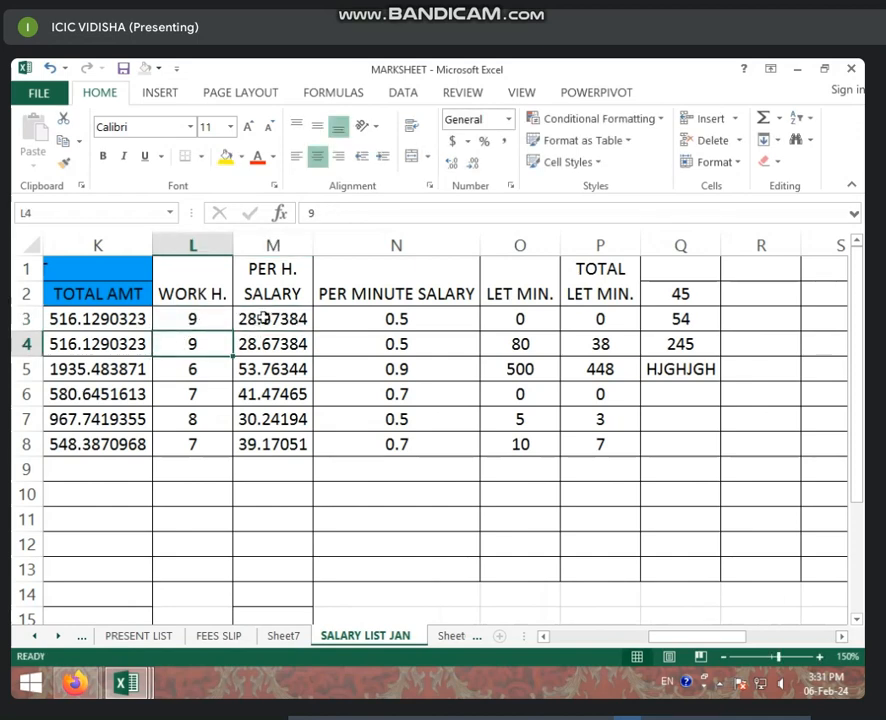
left_click(199, 326)
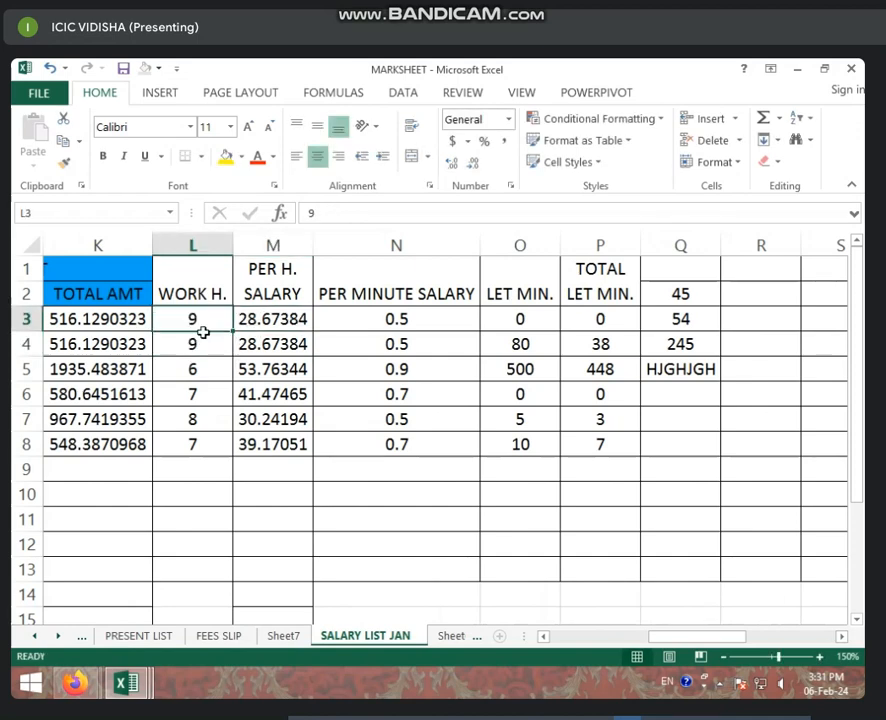
type("7")
key("Return")
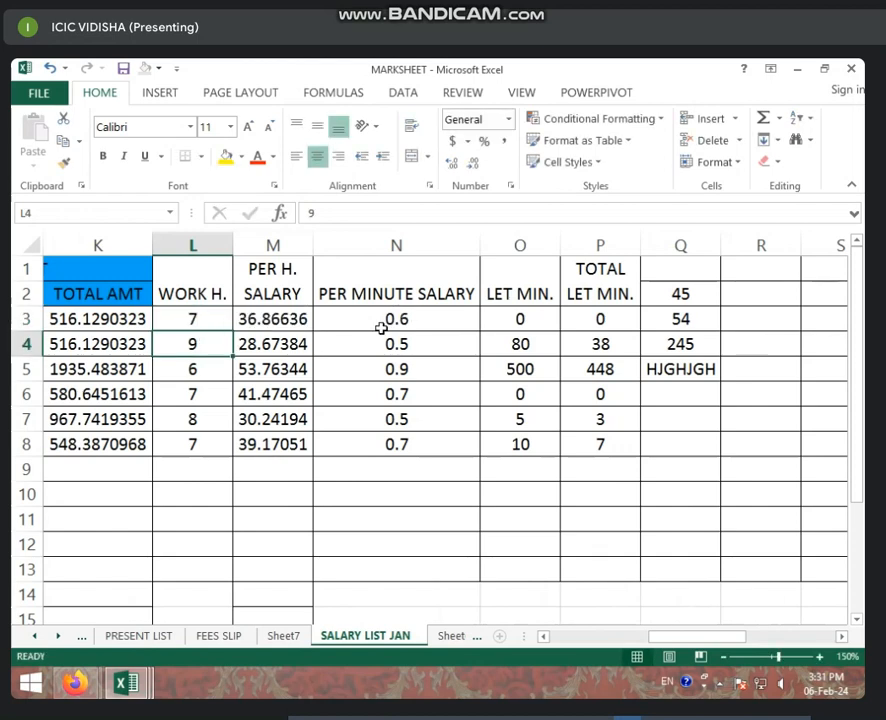
Clear the per-minute salary in N3 and rebuild it with the formula =M3/60
left_click(410, 318)
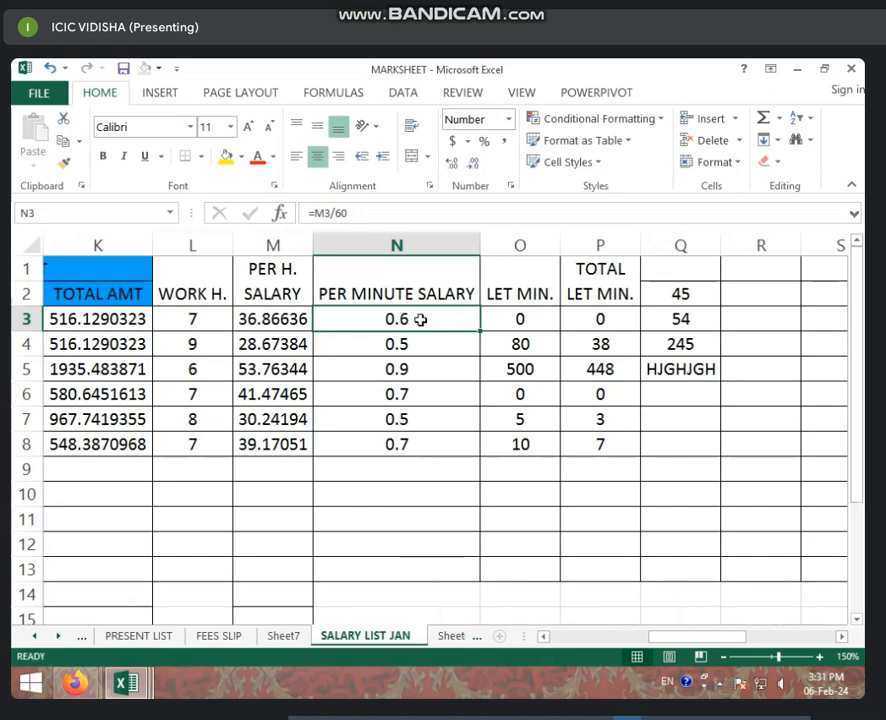
key("BackSpace")
left_click(418, 364)
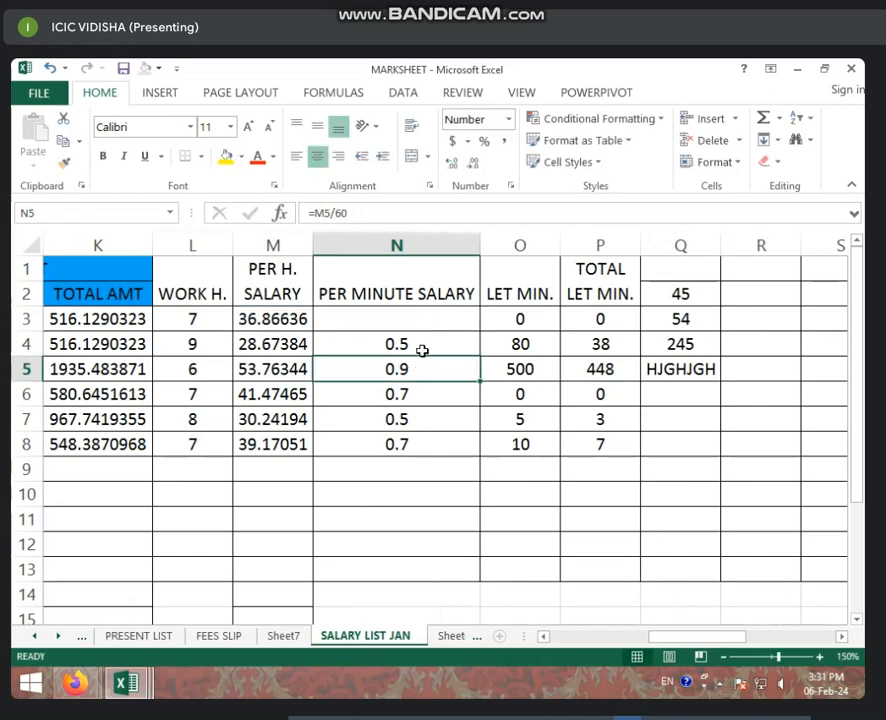
left_click(372, 320)
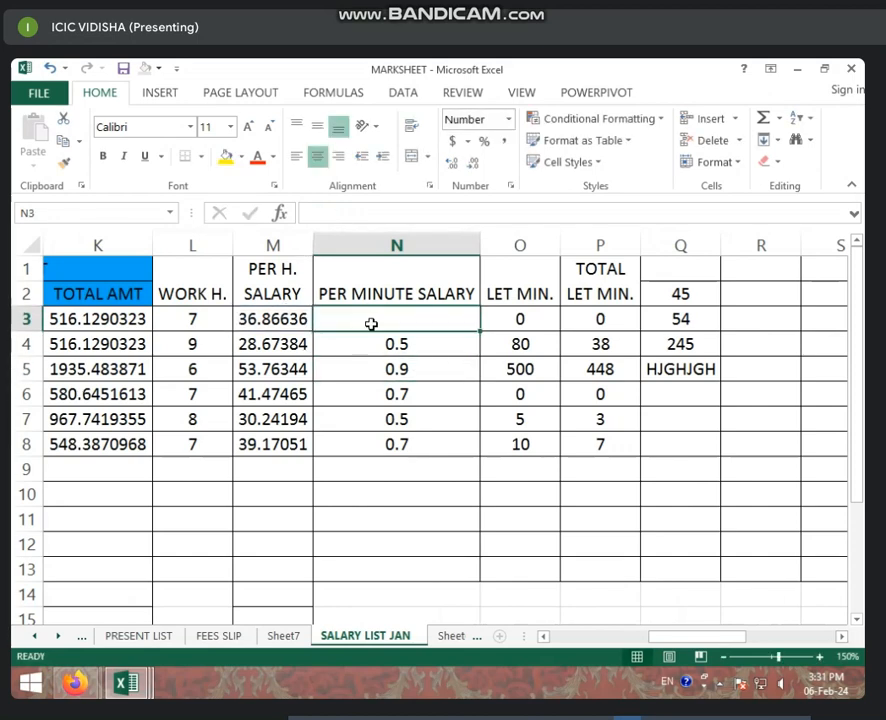
type("=")
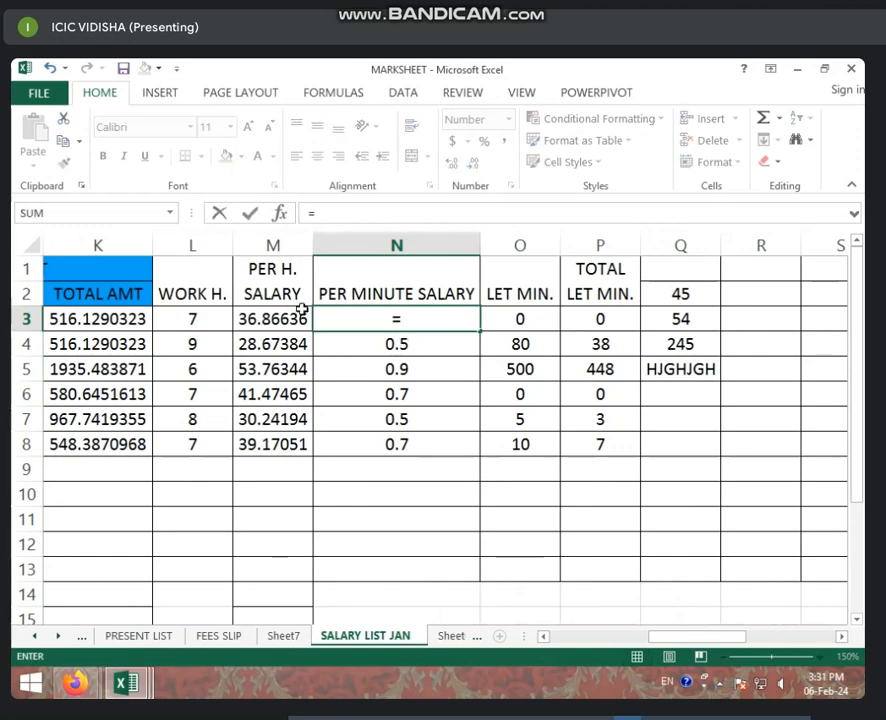
left_click(274, 320)
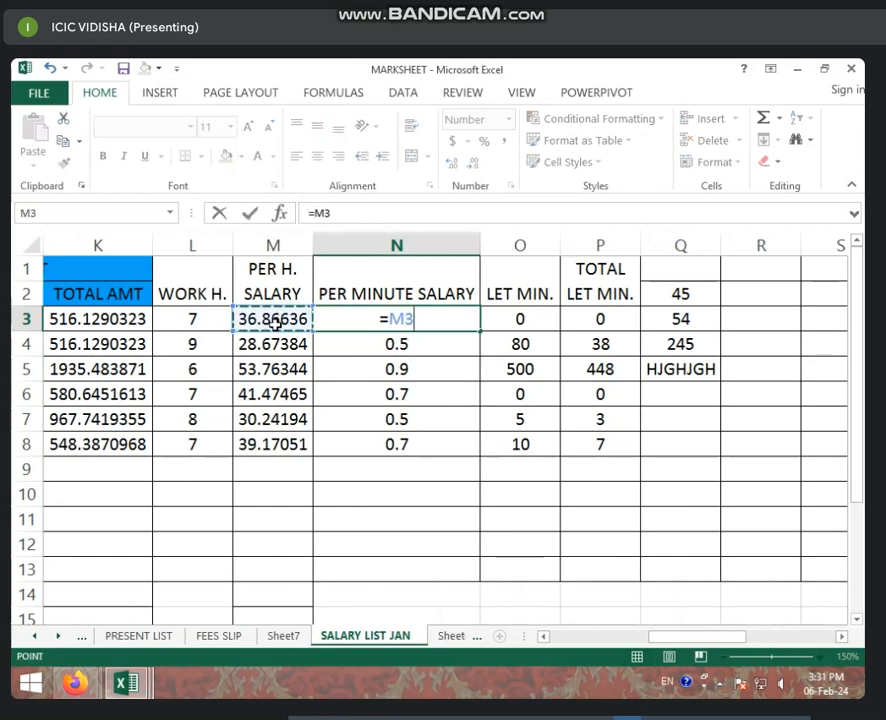
type("/")
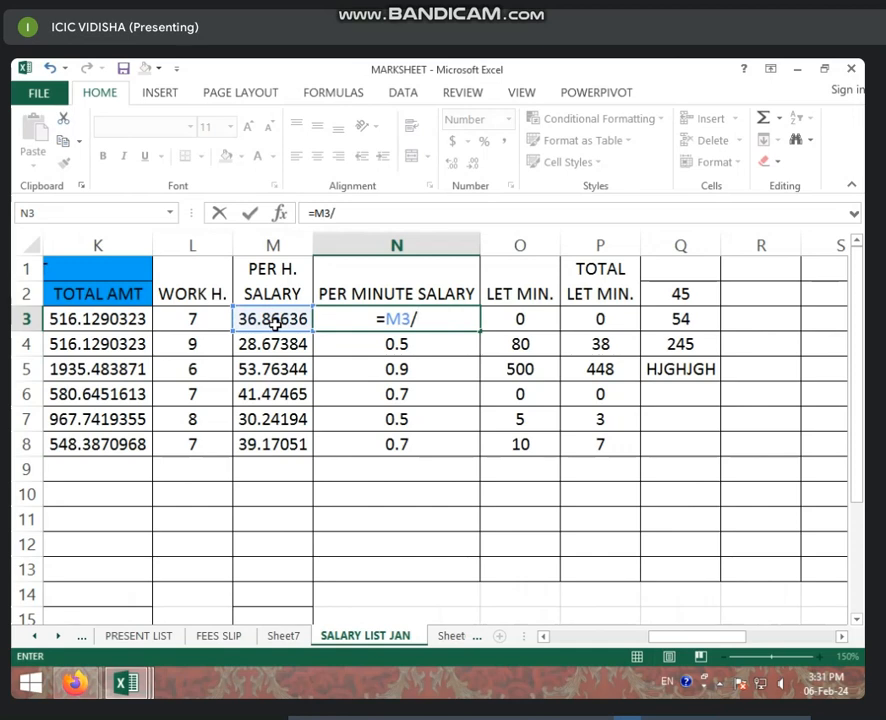
type("6")
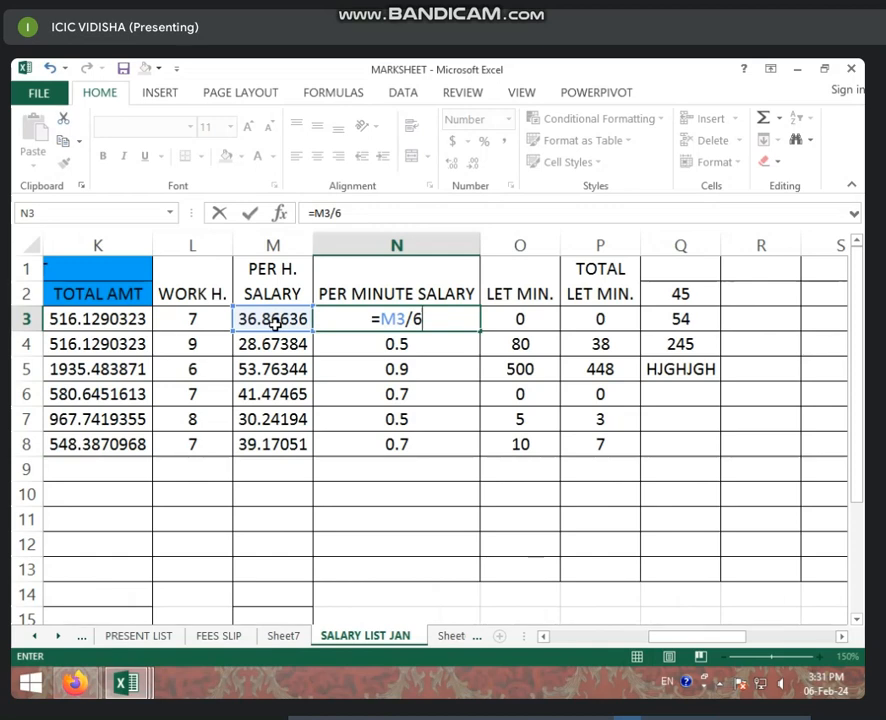
type("0")
key("Return")
left_click(391, 320)
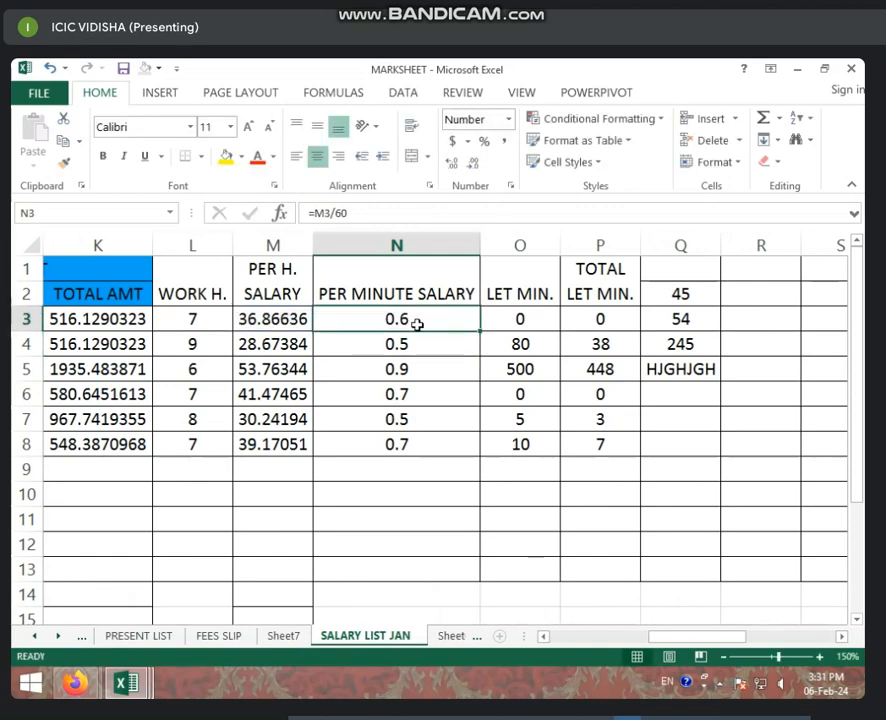
Clear the contents of O3:R9, covering the LET MIN. and TOTAL LET MIN. entries and the two columns beside them
left_click(519, 318)
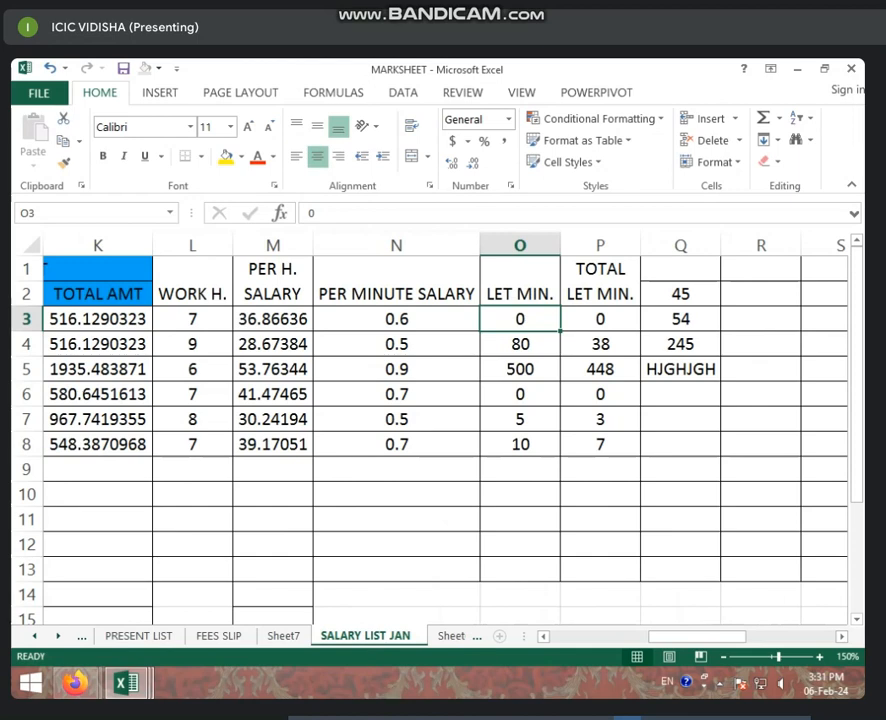
left_click_drag(528, 326, 772, 478)
key("Delete")
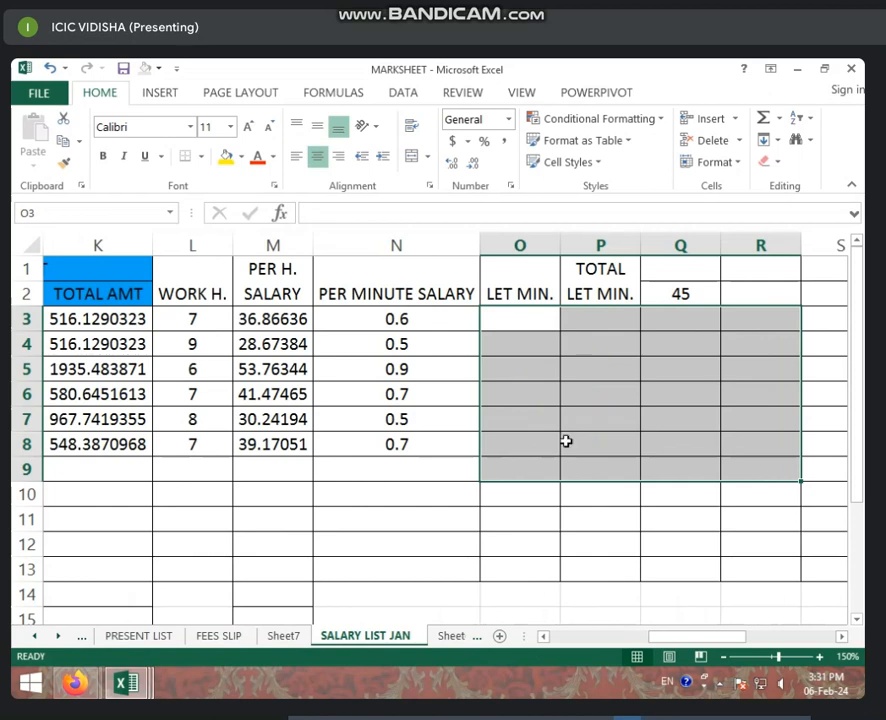
Enter 60 late minutes in O3 under LET MIN
left_click(535, 329)
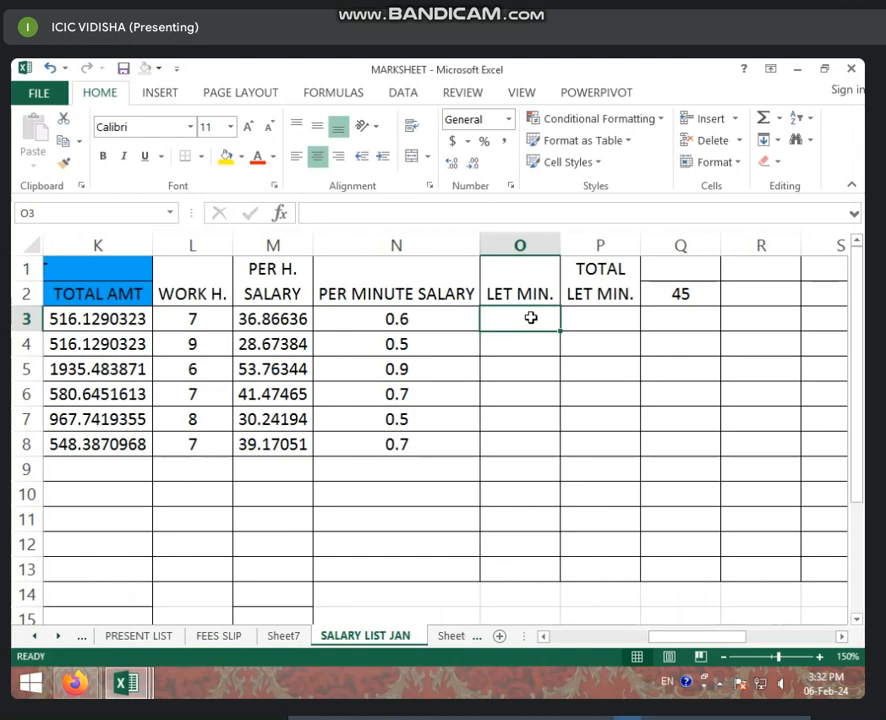
type("60")
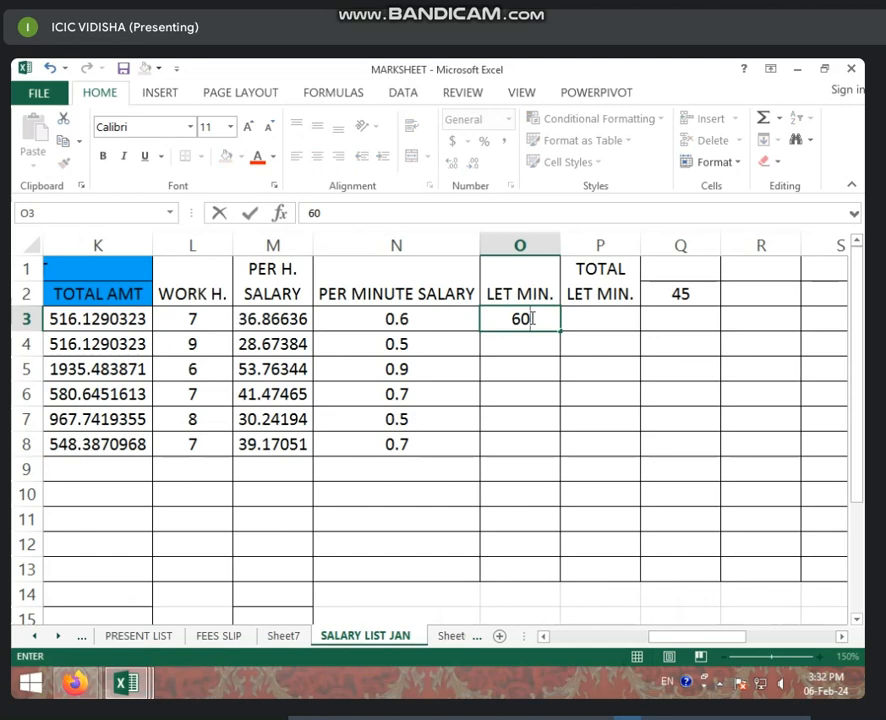
key("Return")
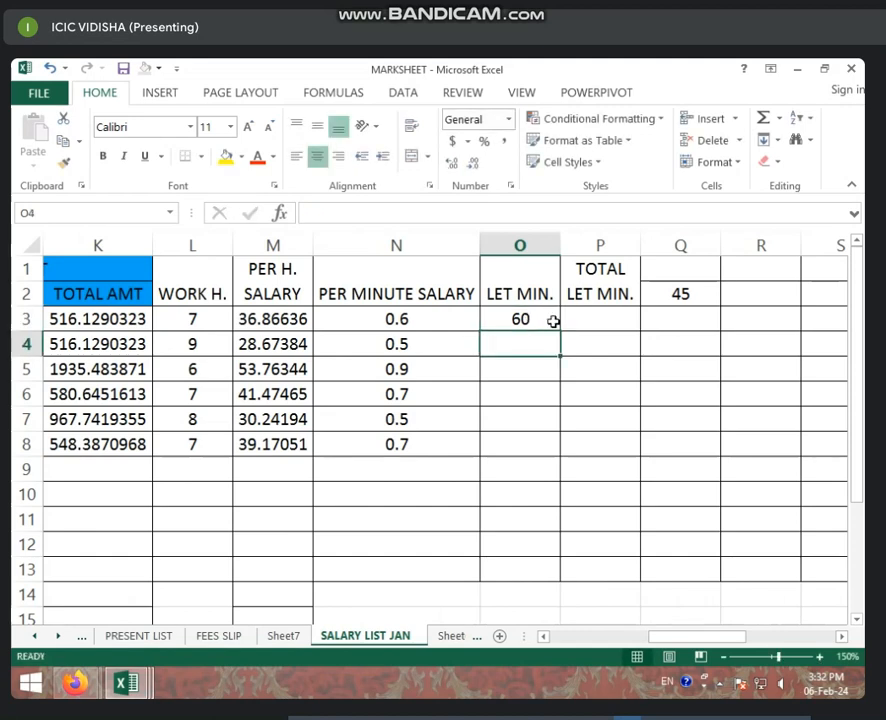
left_click(548, 319)
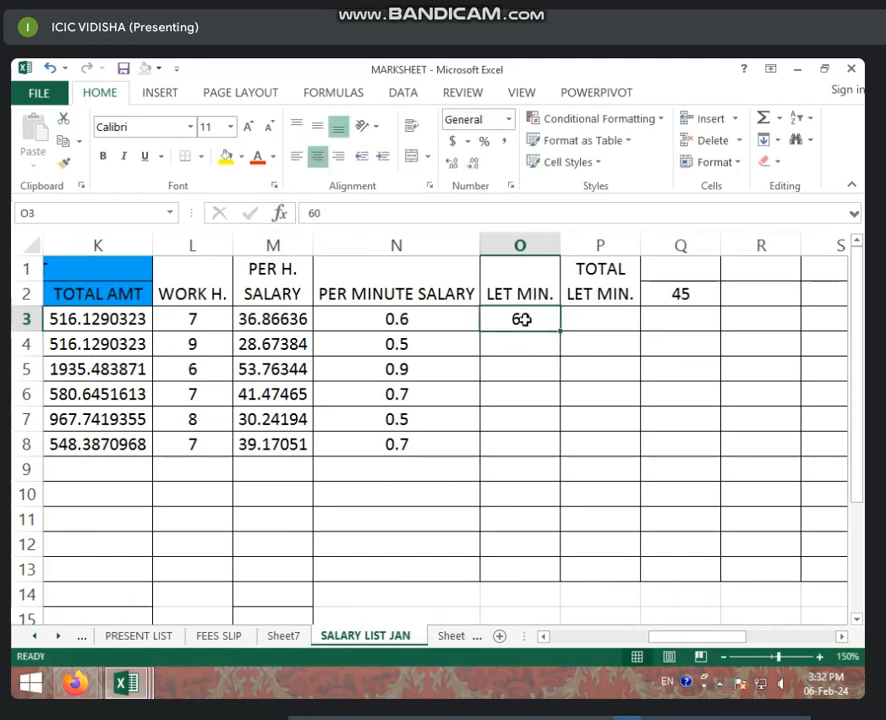
Calculate the late-minute deduction in P3 under TOTAL LET MIN. with the formula =N3*O3
left_click(610, 317)
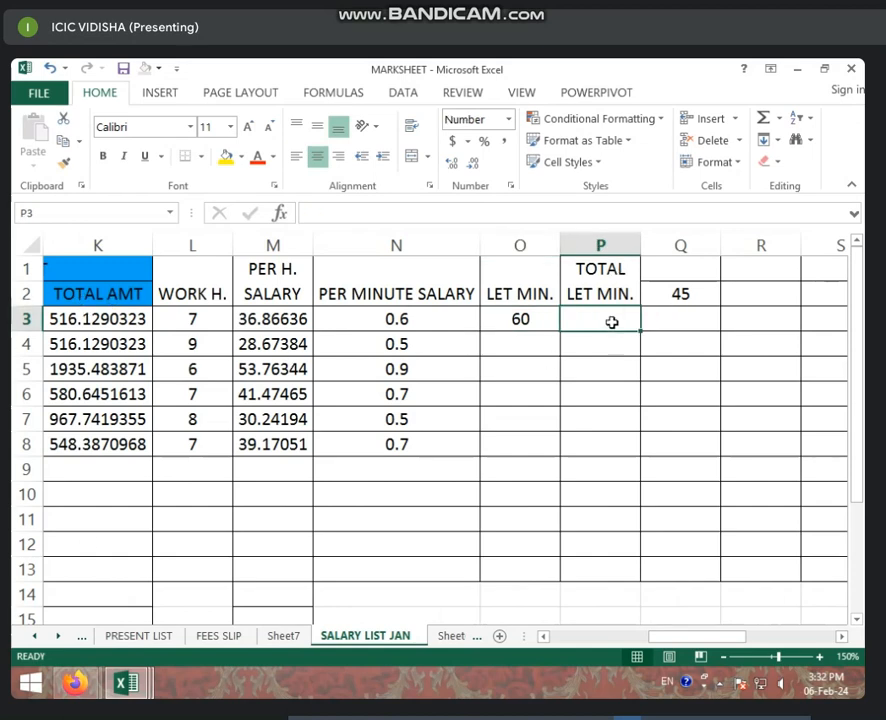
type("=")
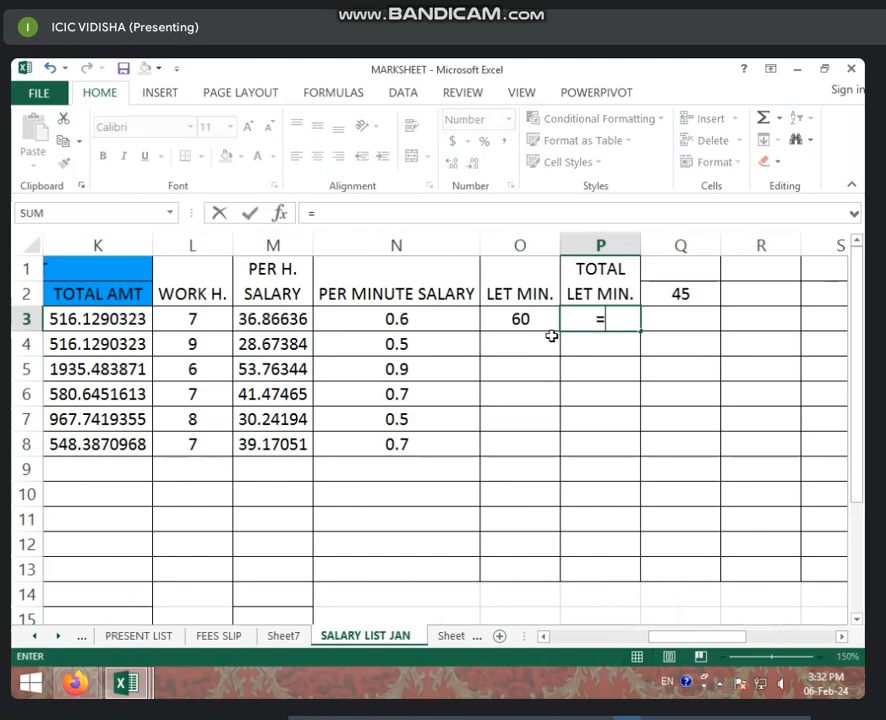
left_click(448, 320)
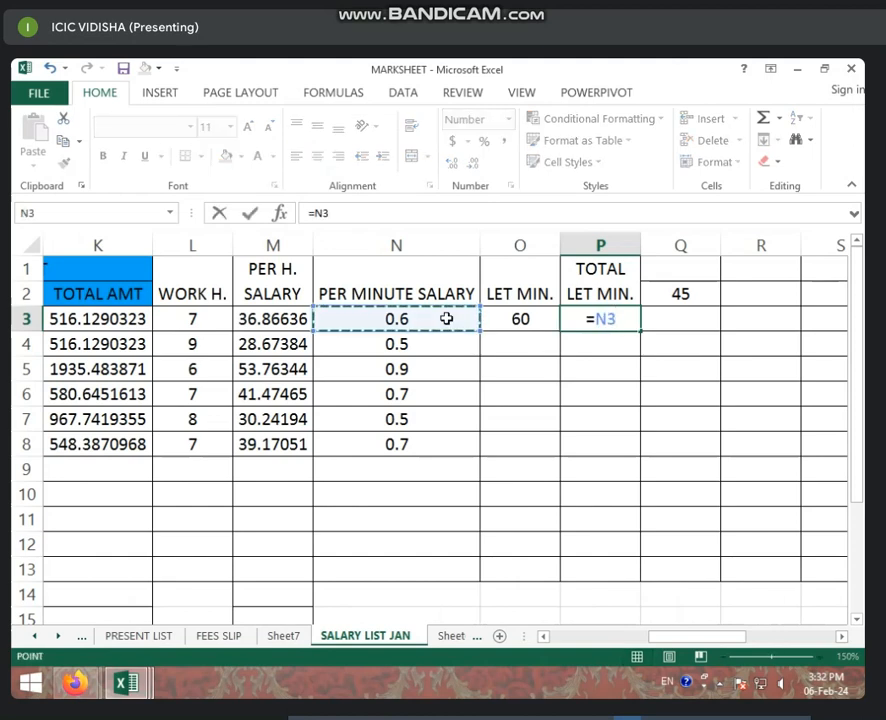
type("*")
left_click(520, 319)
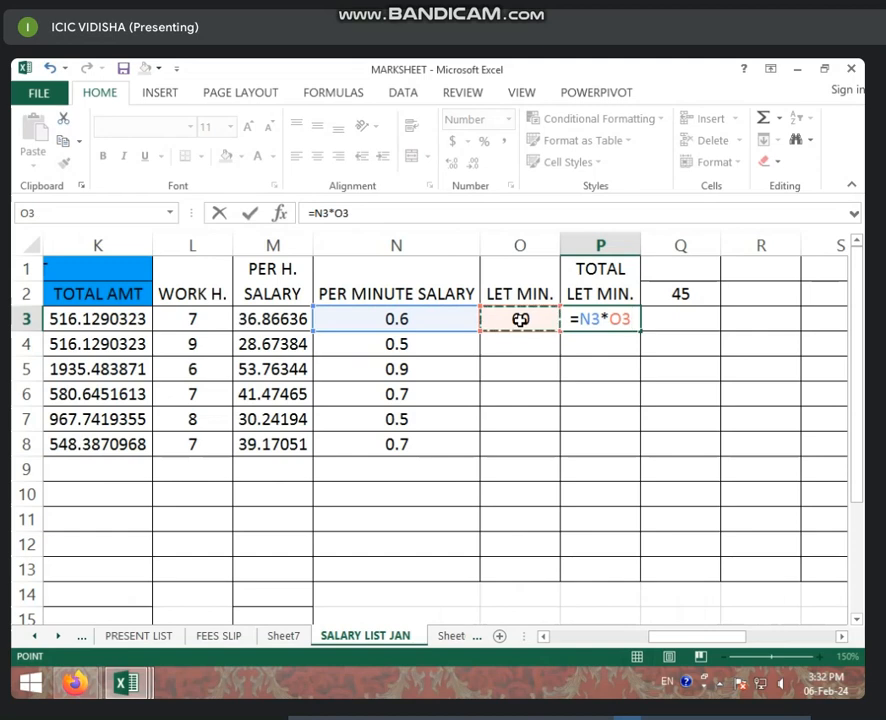
key("Return")
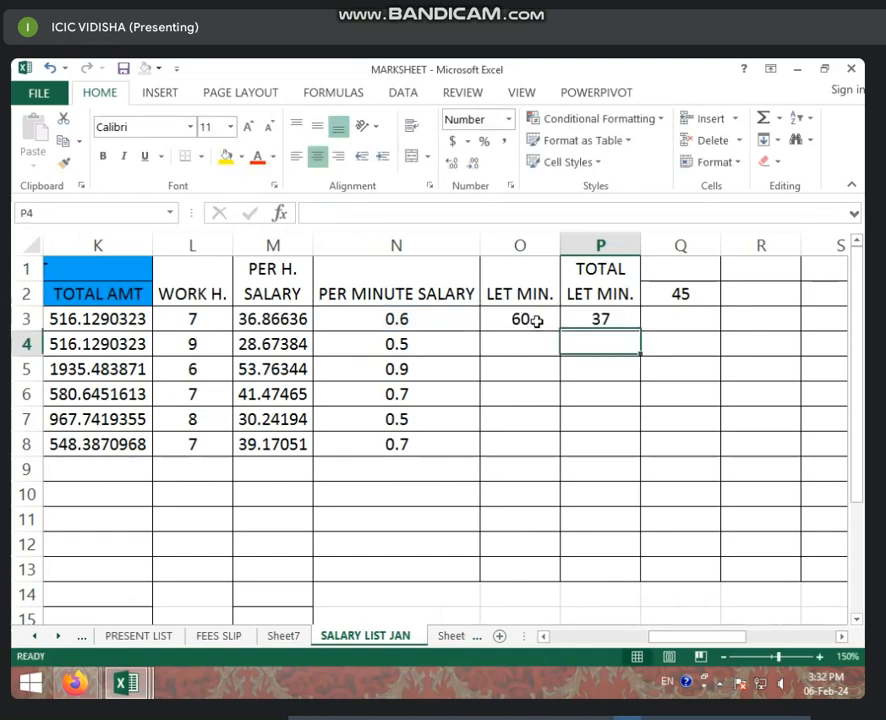
Compare the late minutes in O3 and the deduction in P3 with the per-hour salary in M3
left_click(551, 319)
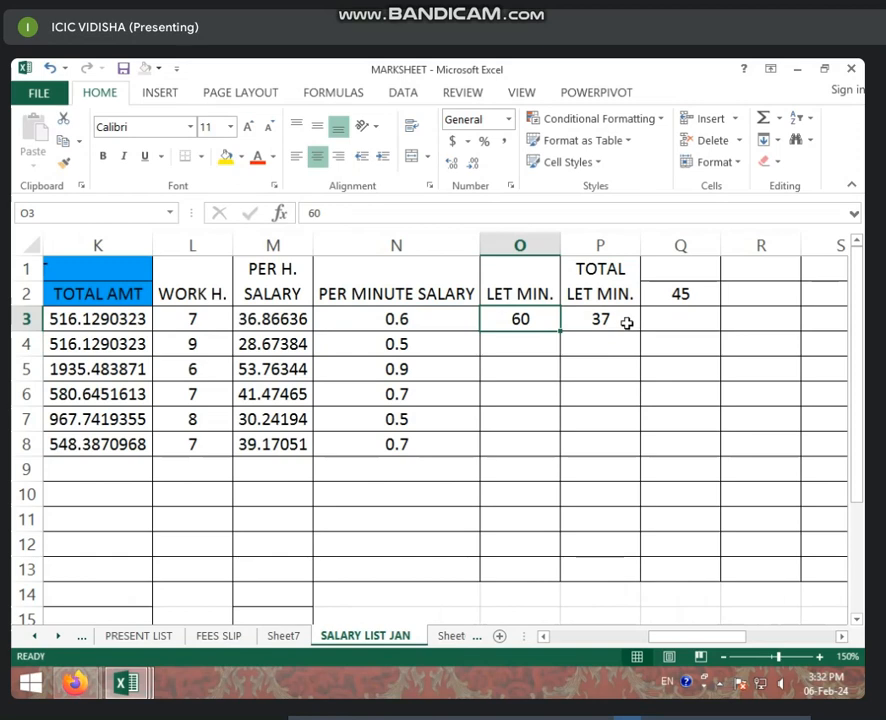
left_click(289, 319)
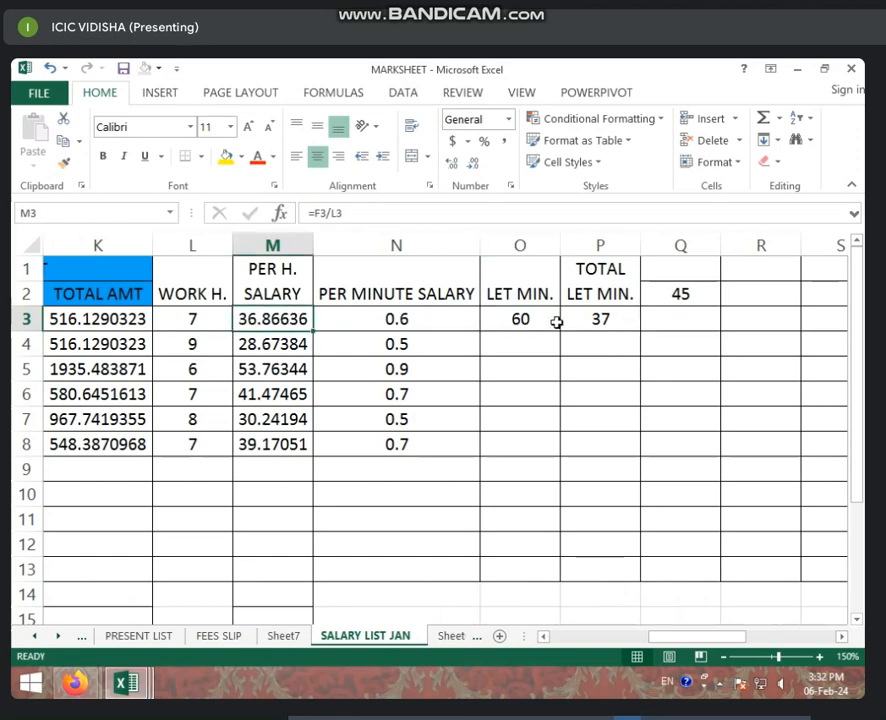
left_click(610, 319)
left_click(250, 318)
left_click(540, 321)
left_click(601, 319)
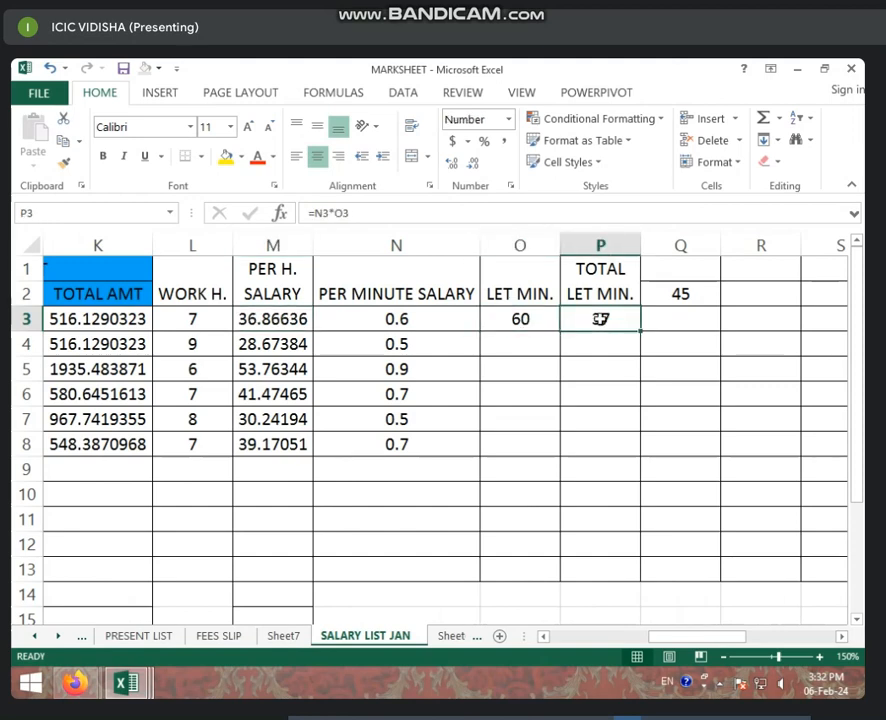
Format the per-hour salary in M3 to show two decimal places
left_click(295, 322)
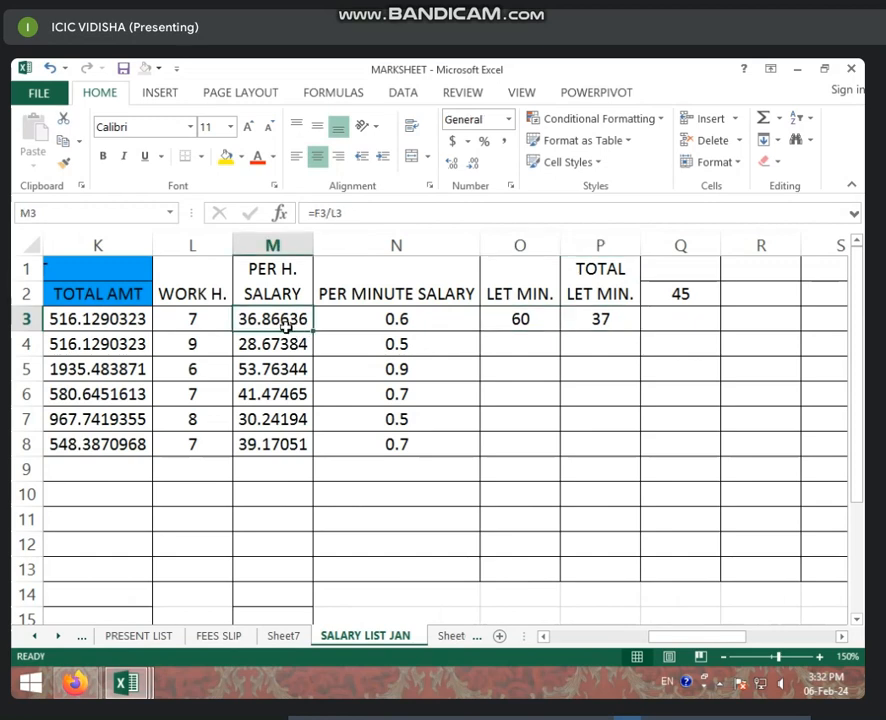
left_click(476, 166)
left_click(476, 166)
left_click(476, 166)
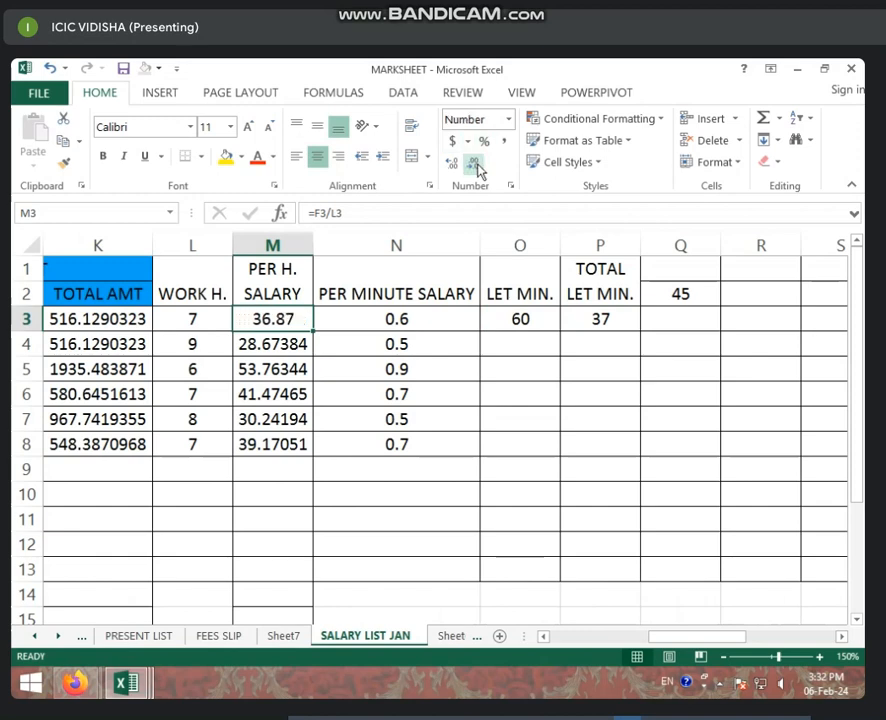
left_click(476, 166)
left_click(476, 166)
left_click(453, 164)
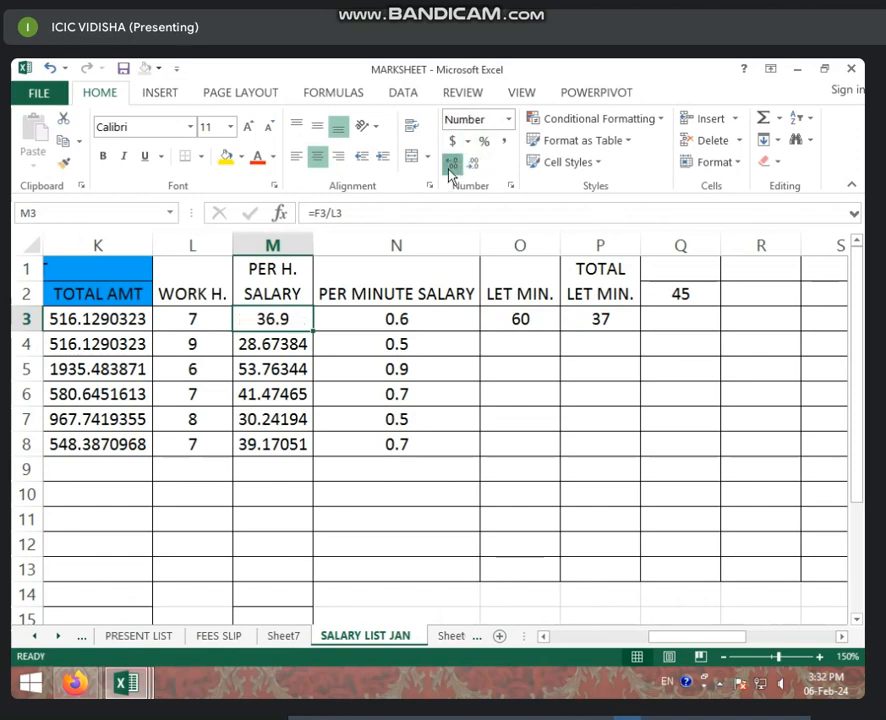
left_click(453, 164)
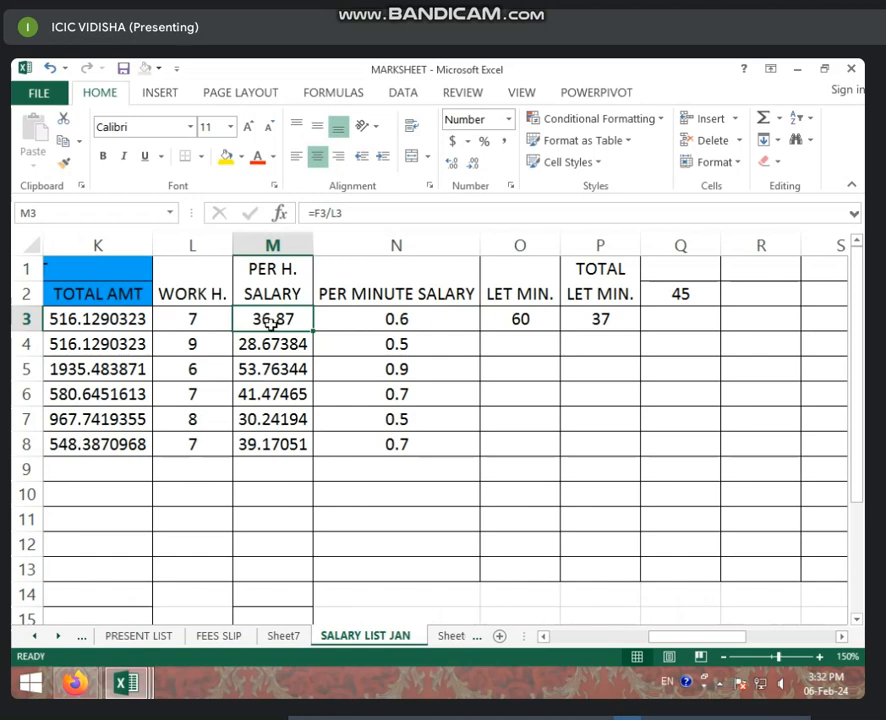
Format the late-minute deduction in P3 to show three decimal places
left_click(602, 322)
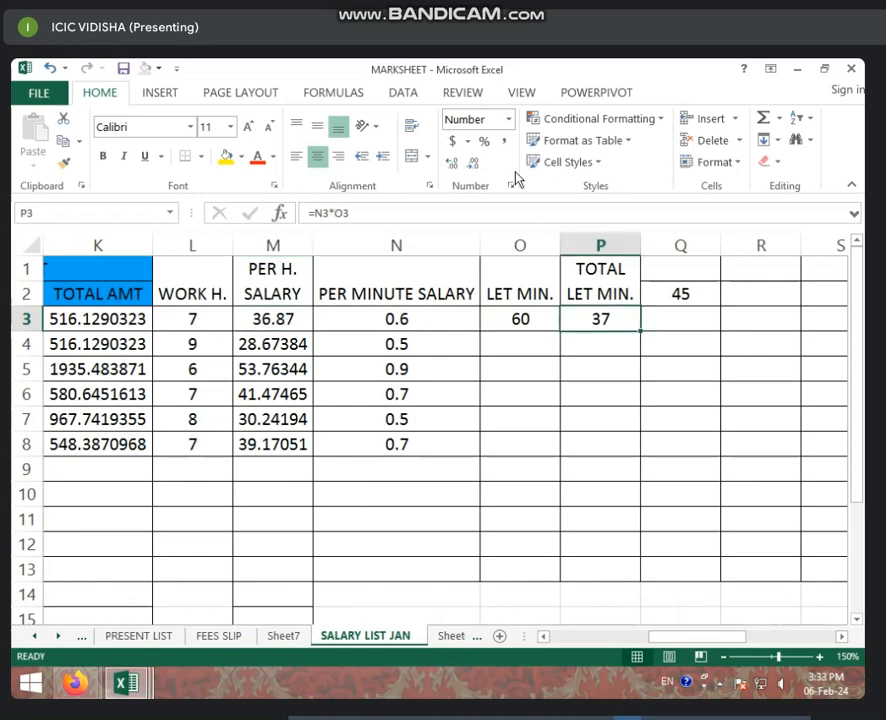
left_click(450, 165)
left_click(450, 165)
left_click(450, 165)
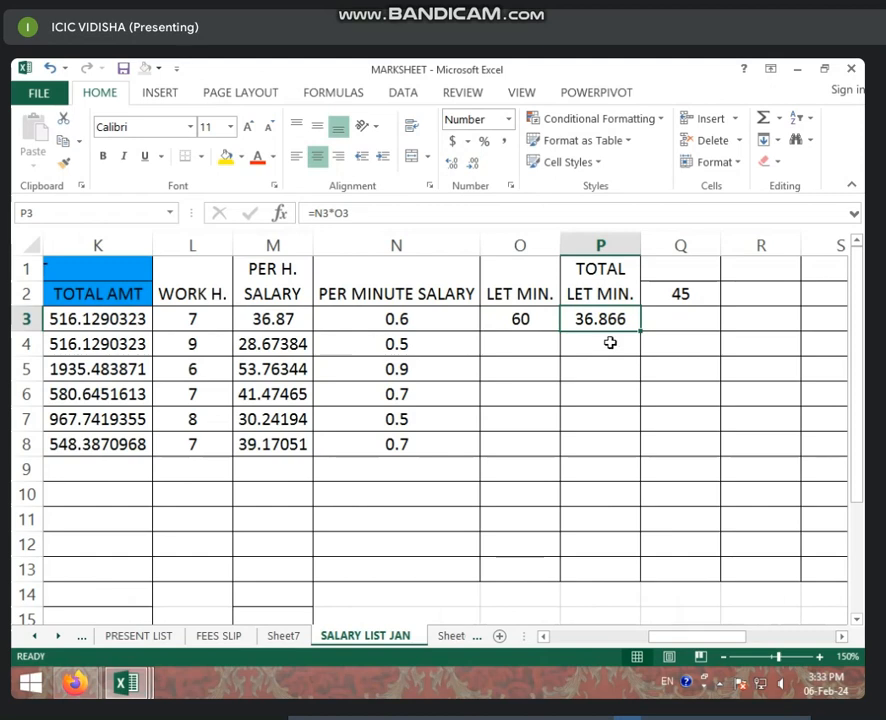
left_click(664, 326)
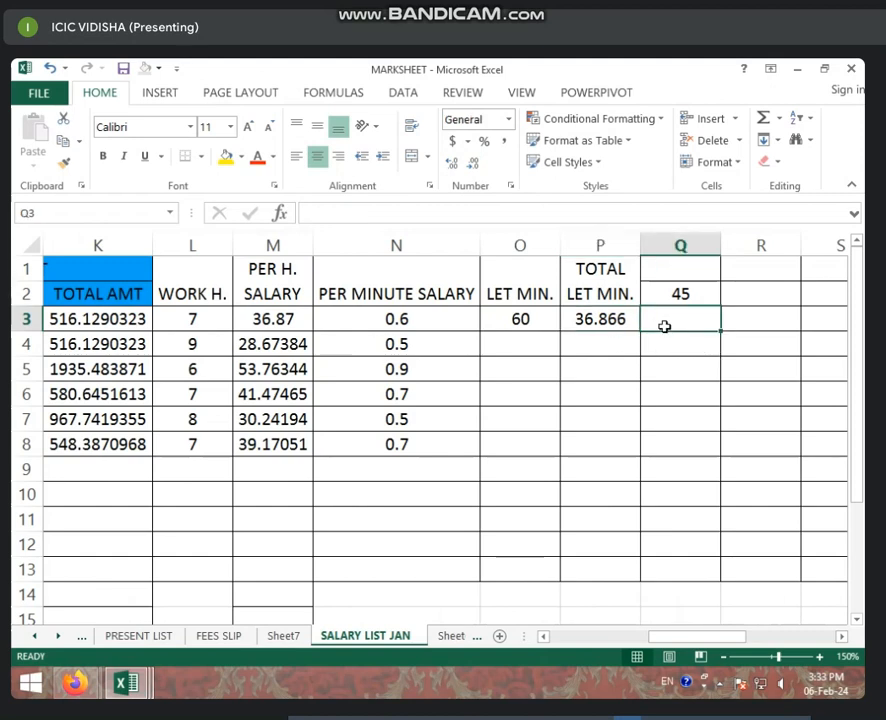
left_click(588, 319)
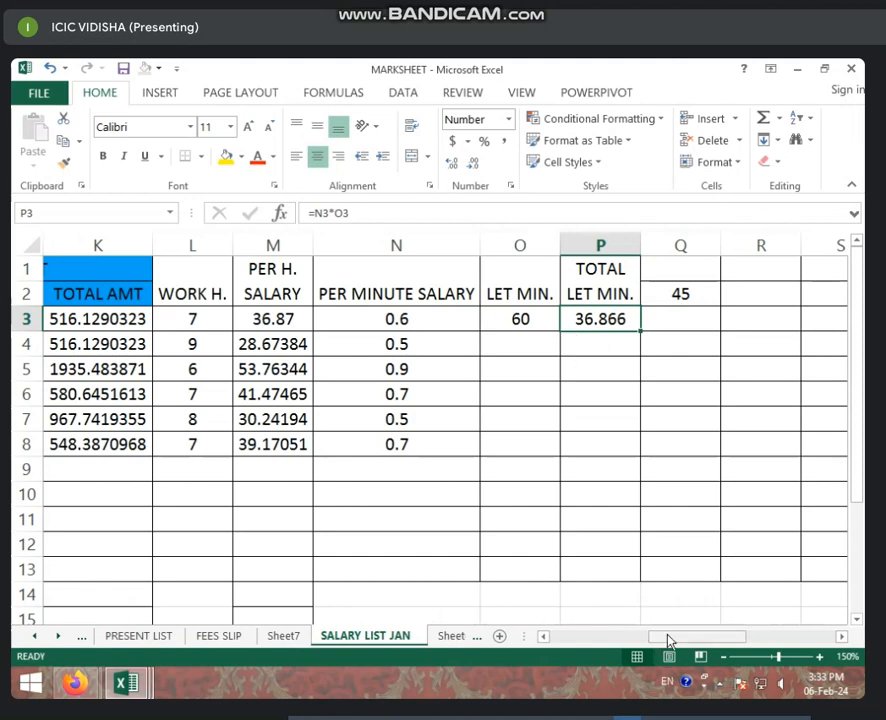
Unhide the SDA and NET SALARY columns C and D between NAME and BASIC SALARY
left_click_drag(668, 641, 530, 636)
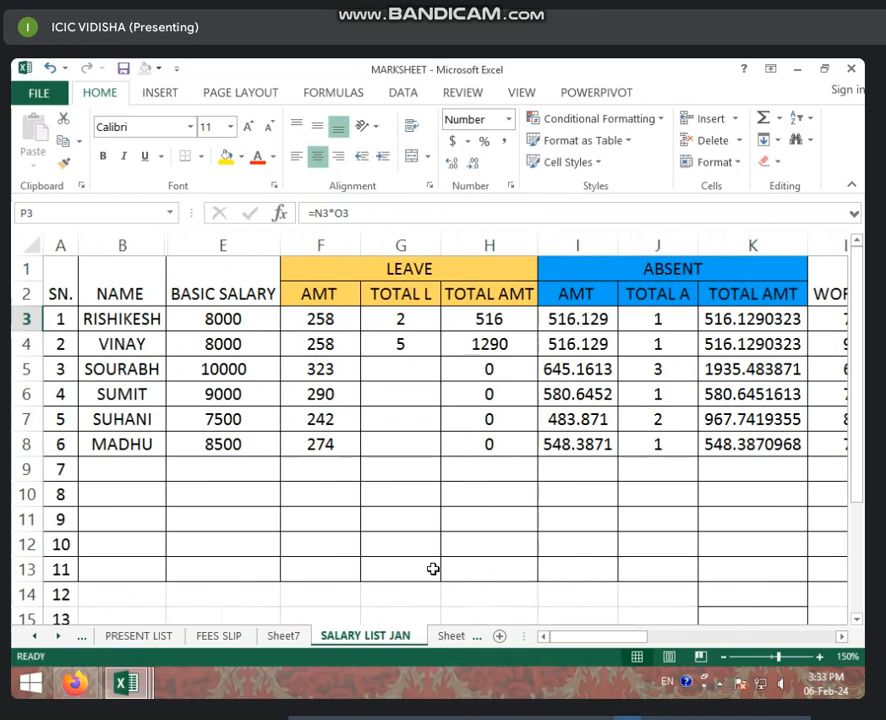
left_click(244, 320)
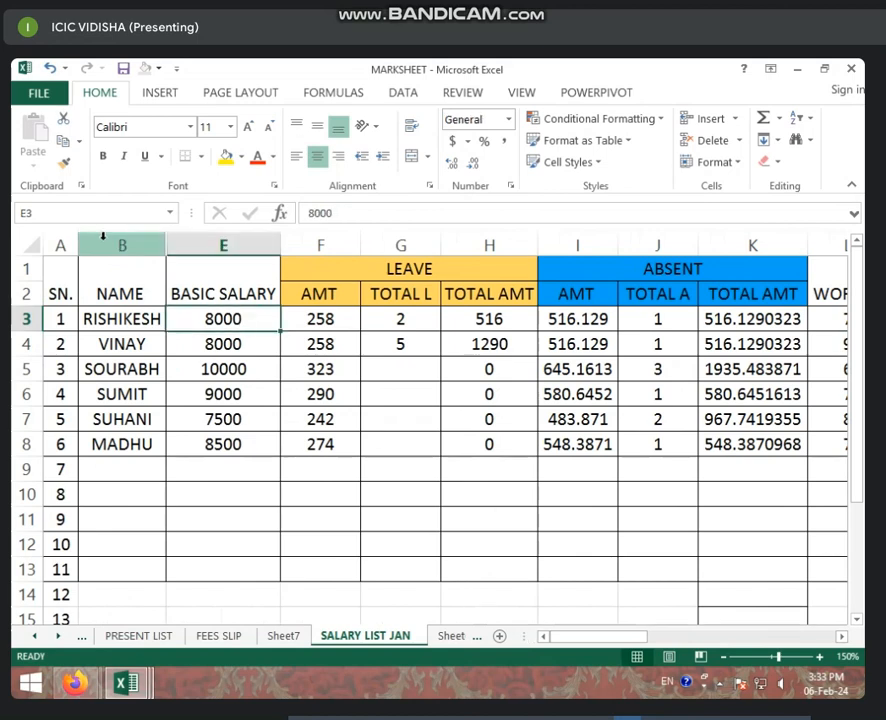
left_click_drag(110, 245, 275, 245)
right_click(243, 245)
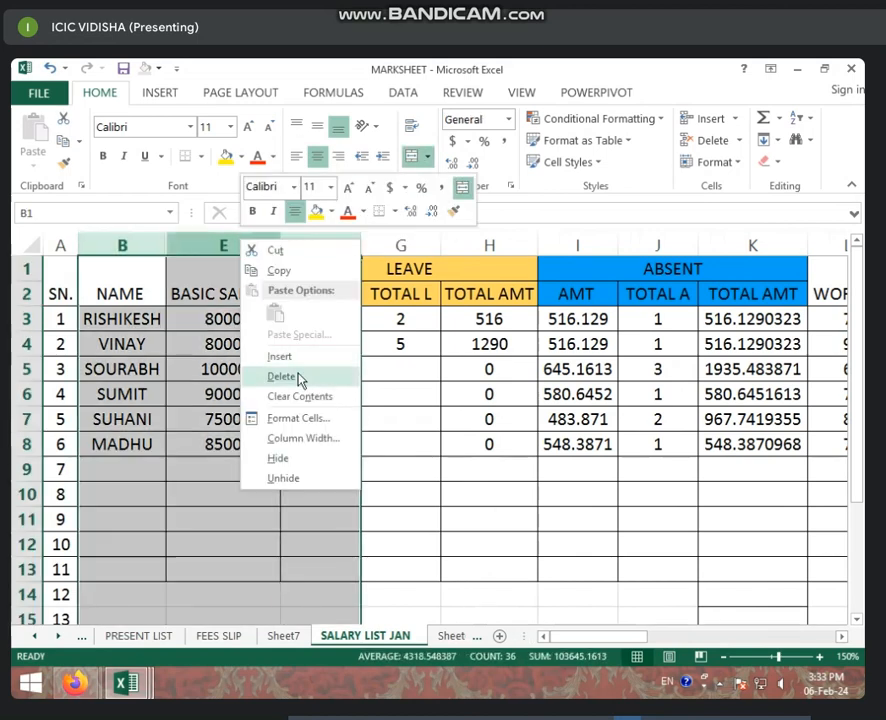
left_click(298, 478)
left_click(202, 398)
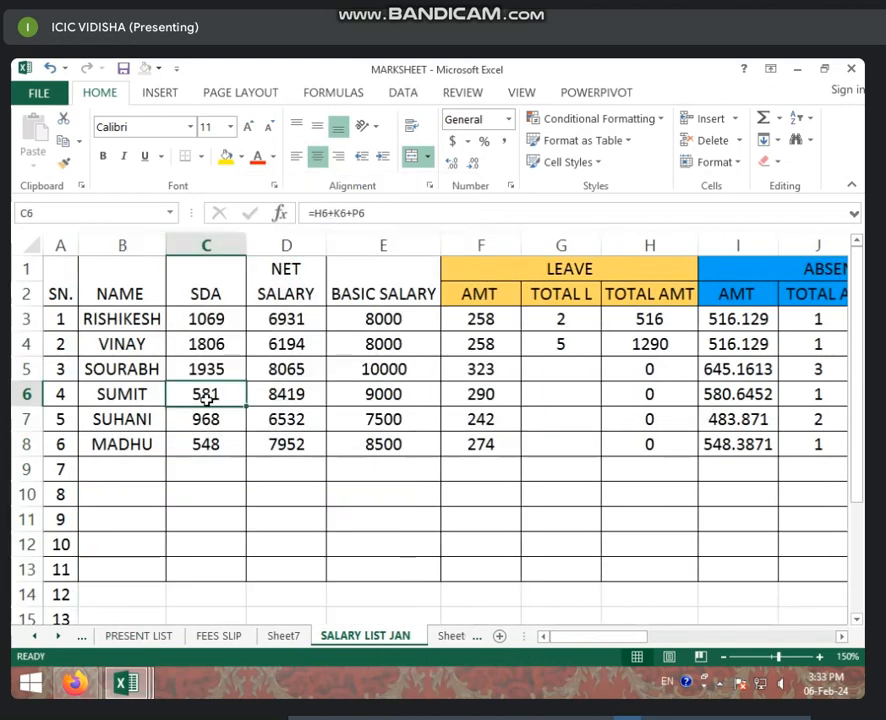
Clear the contents of C3:D9 under SDA and NET SALARY
left_click(395, 320)
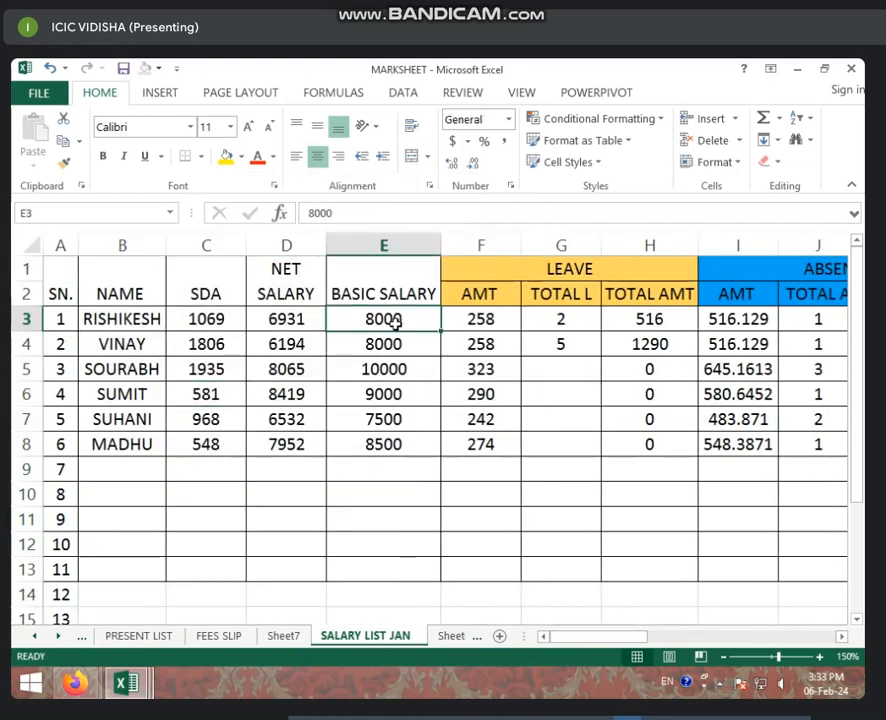
left_click(473, 348)
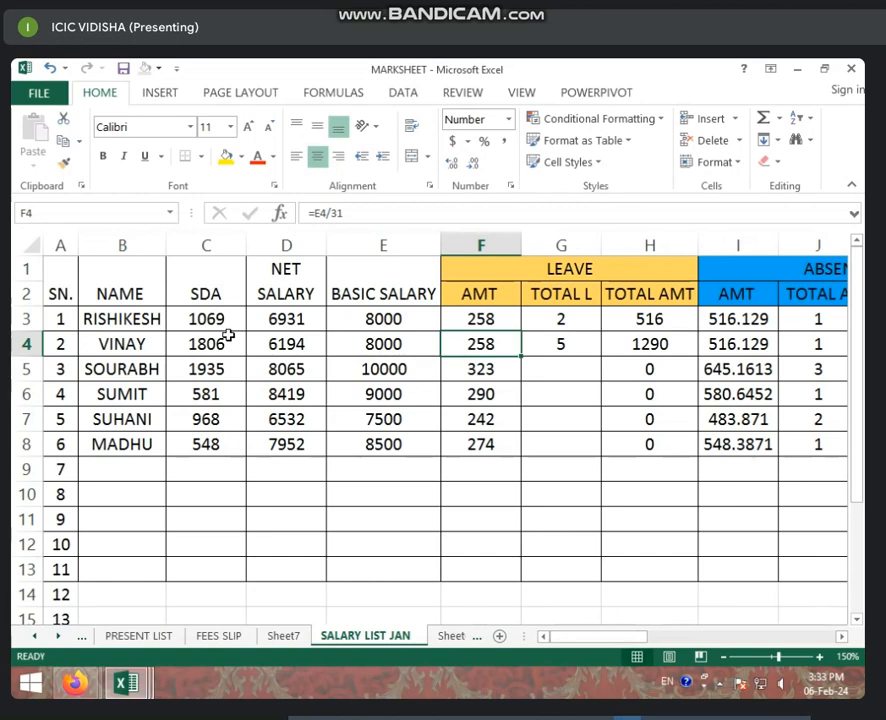
left_click_drag(224, 326, 305, 466)
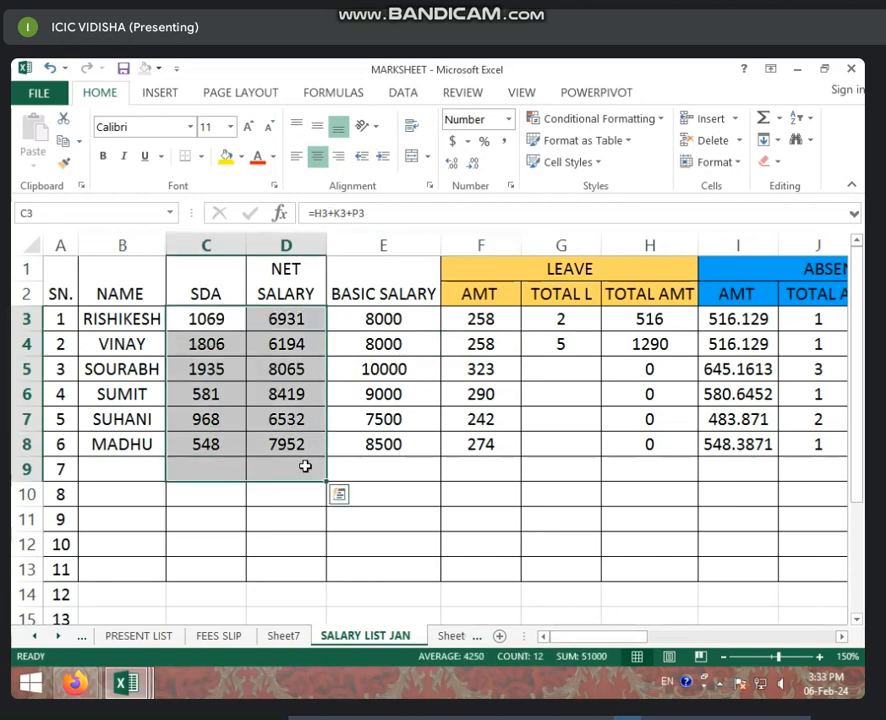
key("Delete")
left_click(320, 420)
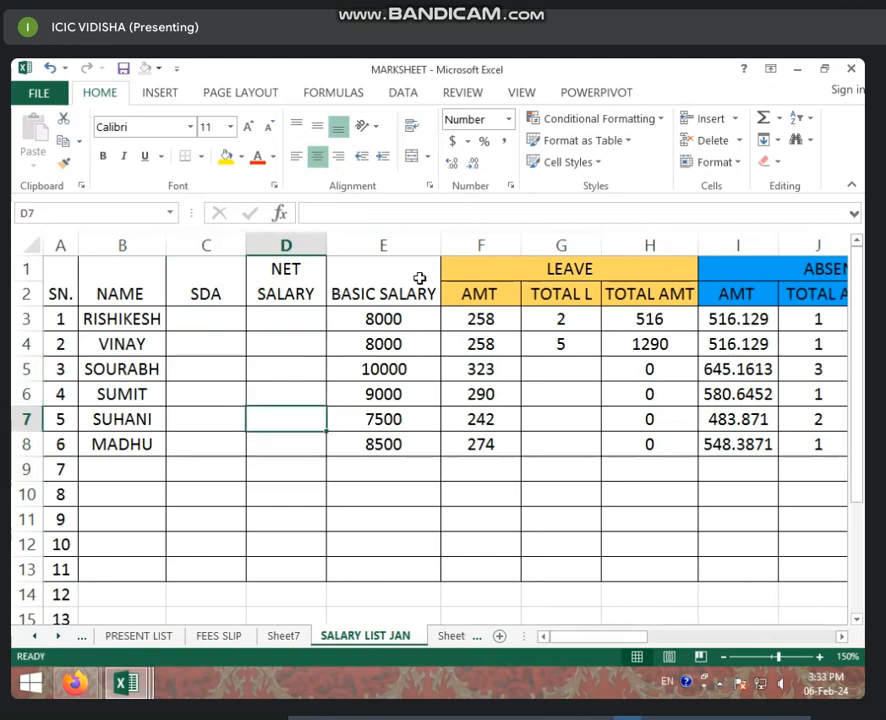
Total the leave, absence and late-minute deductions in C3 under SDA with the formula =H3+K3+P3
left_click(215, 328)
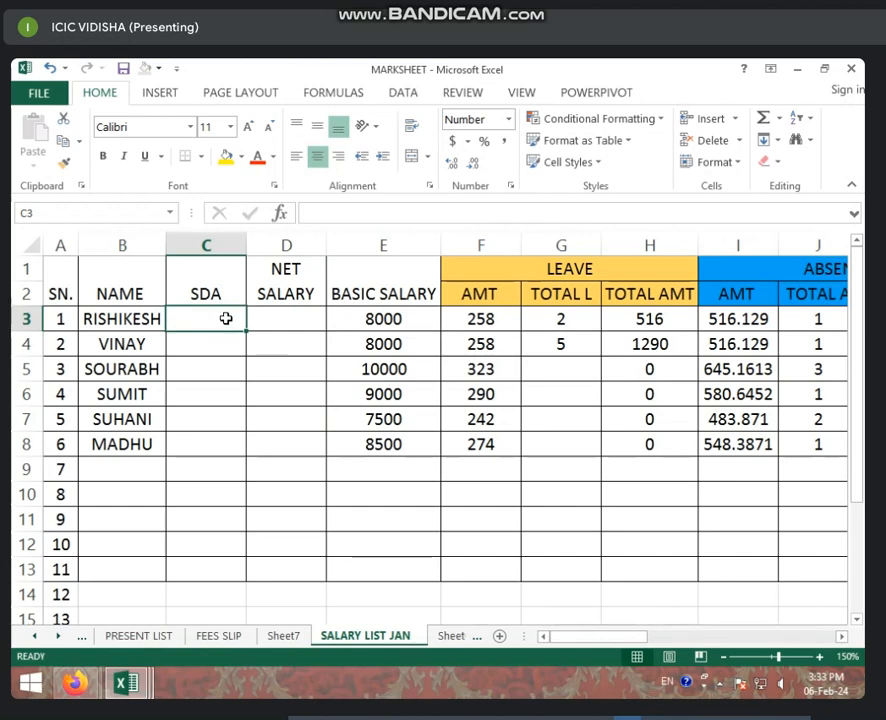
type("=")
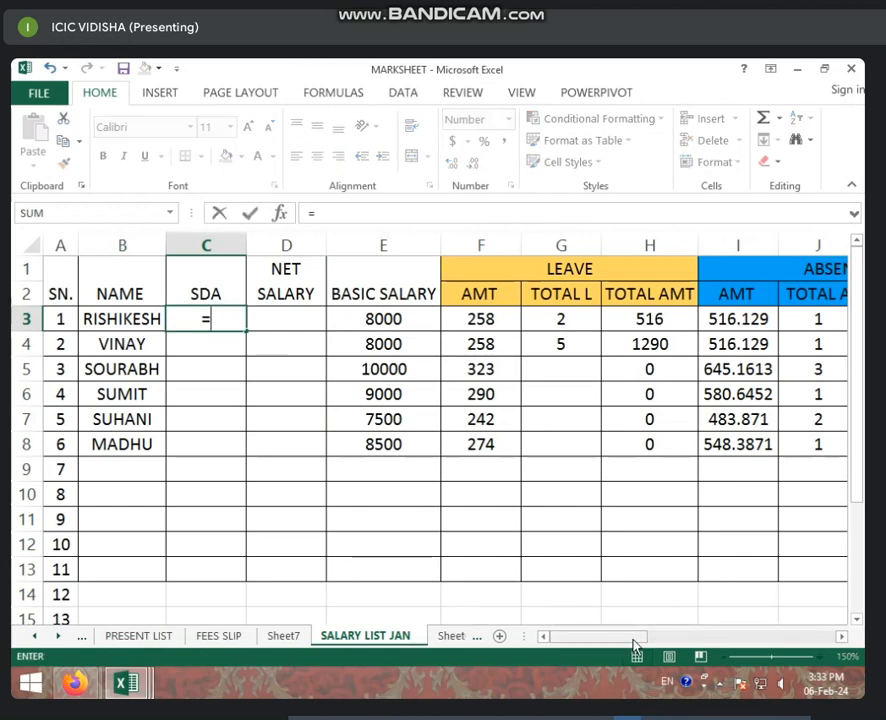
left_click_drag(626, 645, 643, 647)
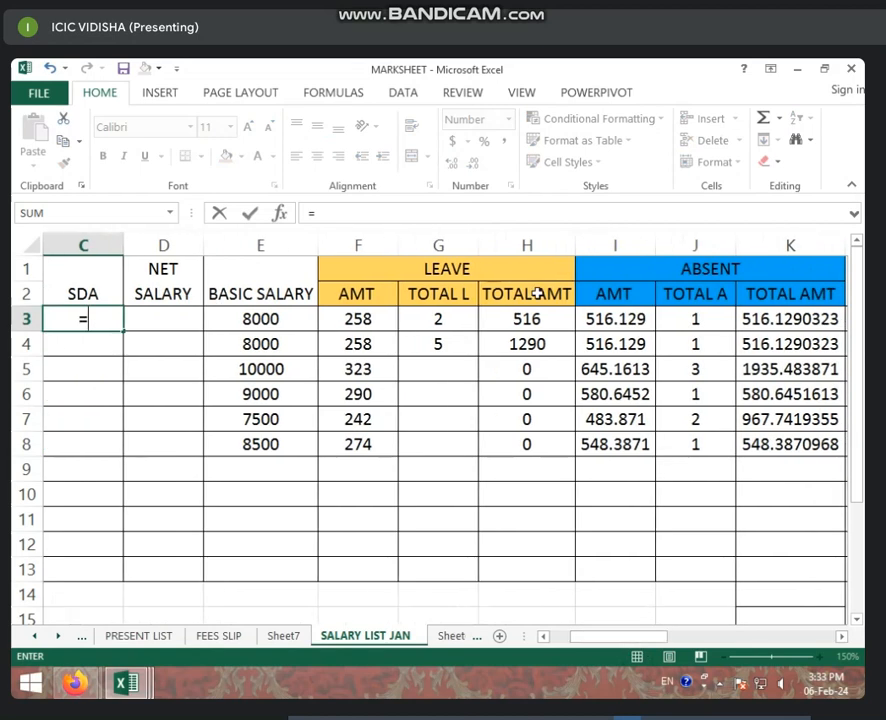
left_click(521, 318)
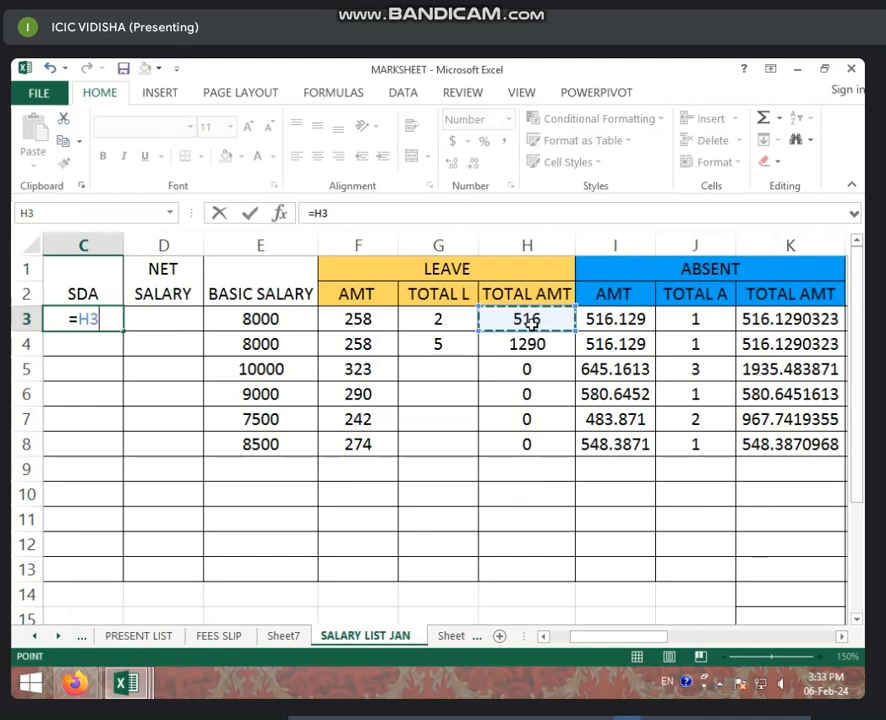
type("+")
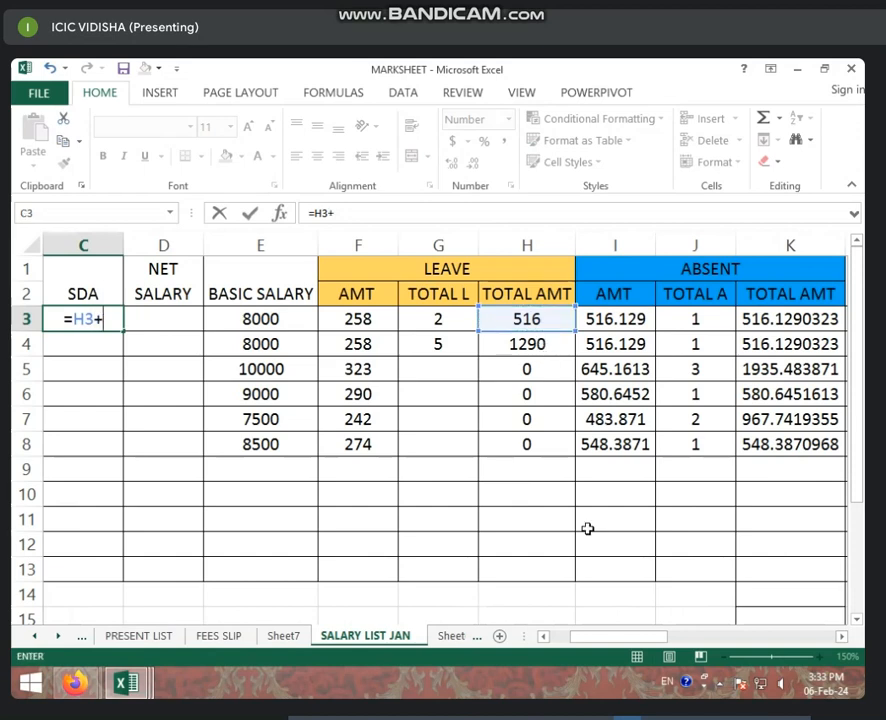
left_click_drag(616, 641, 646, 641)
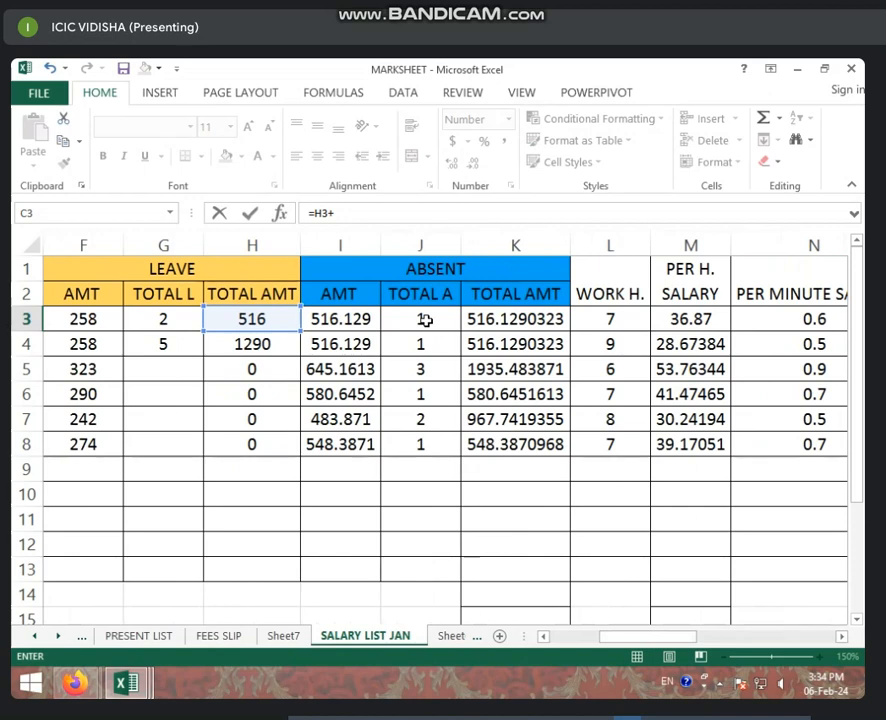
left_click(497, 320)
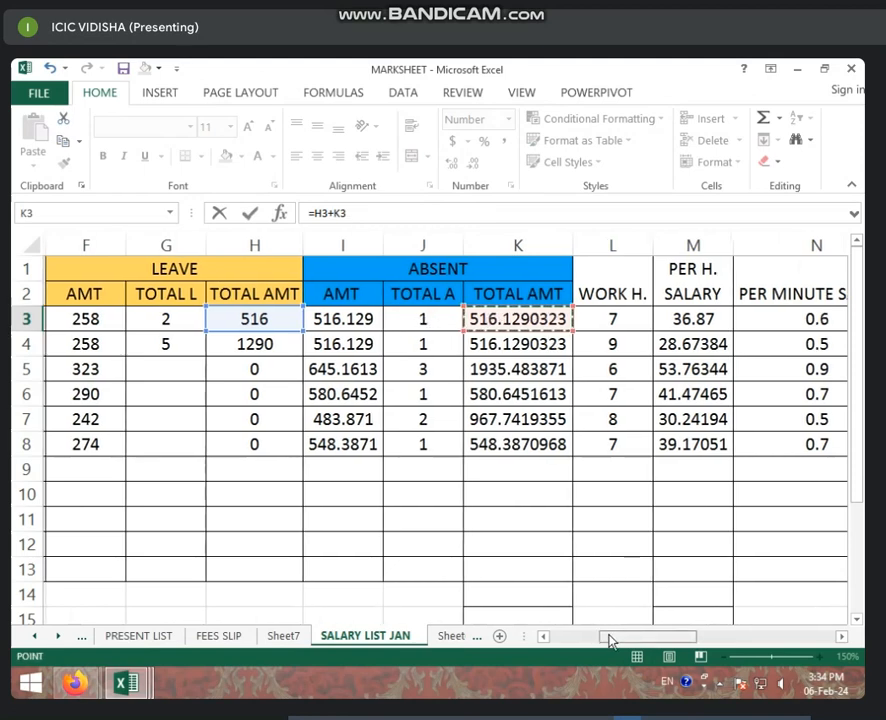
left_click_drag(609, 641, 633, 637)
left_click(383, 209)
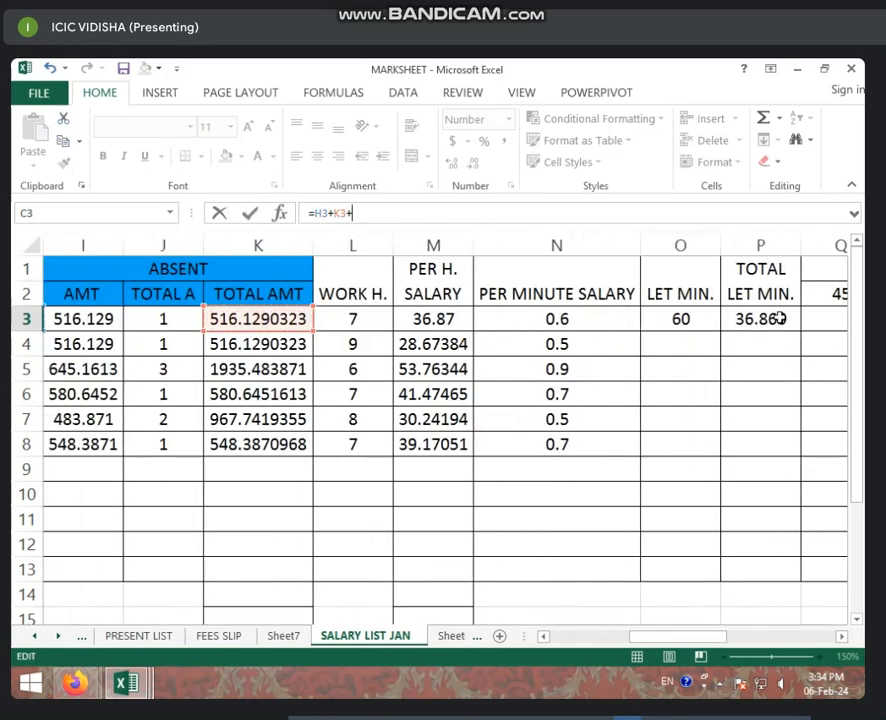
left_click_drag(653, 643, 673, 643)
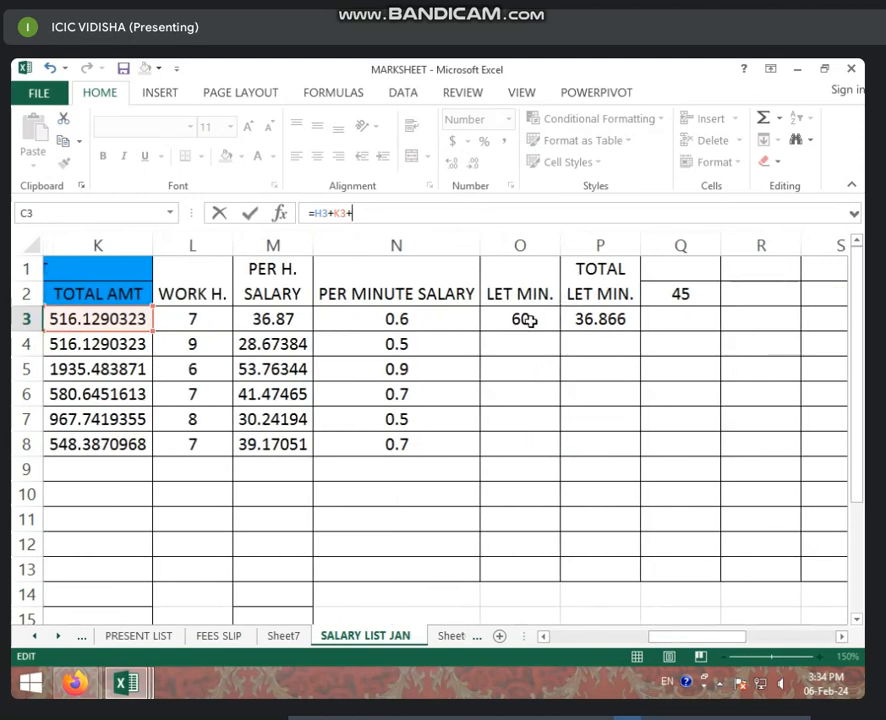
left_click(616, 318)
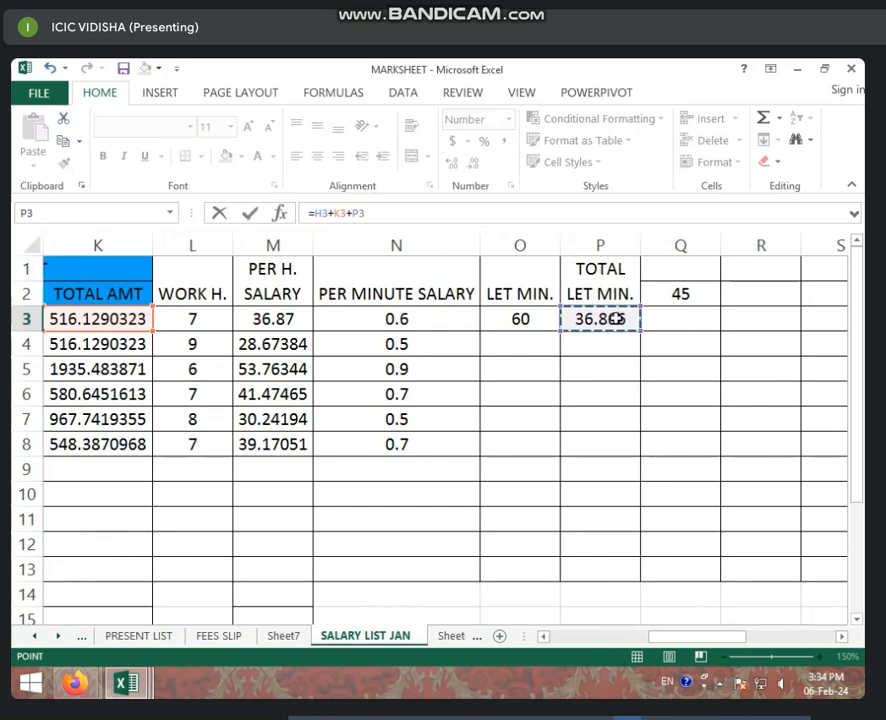
key("Return")
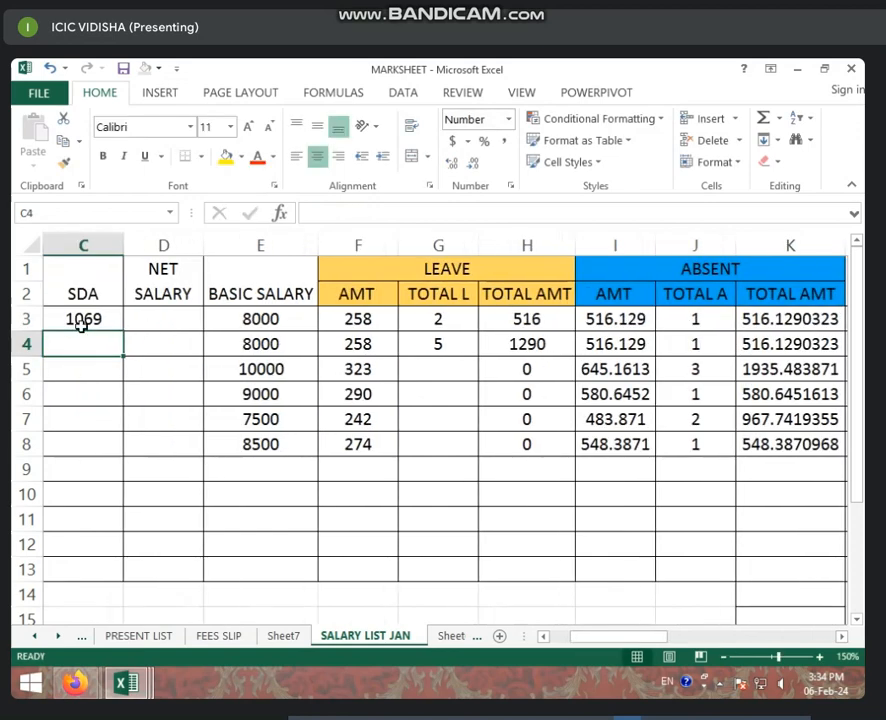
Calculate the net salary in D3 by subtracting SDA from the basic salary with the formula =E3-C3
left_click(82, 325)
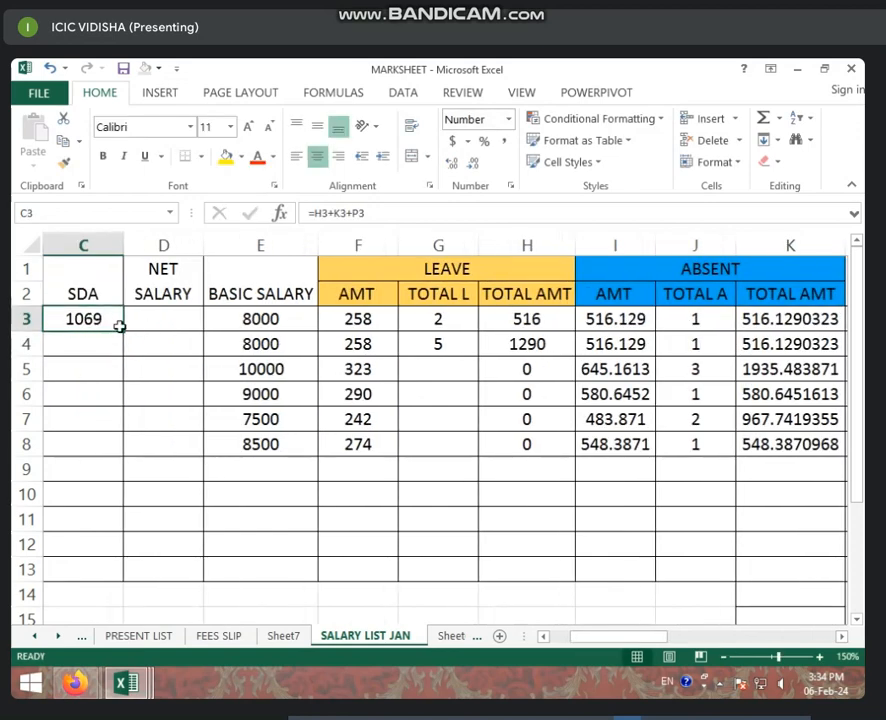
left_click(153, 325)
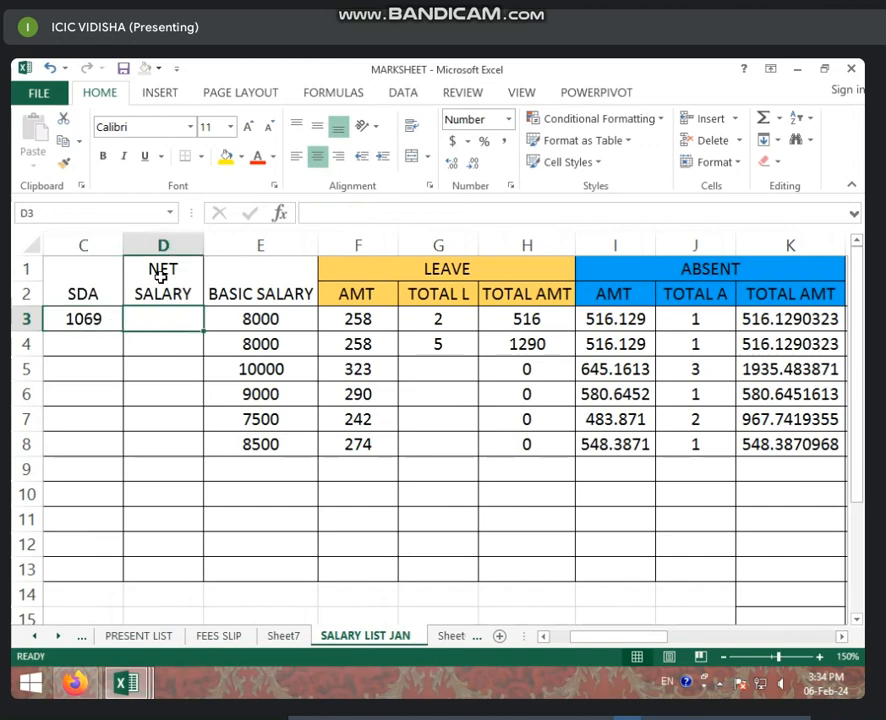
left_click(265, 316)
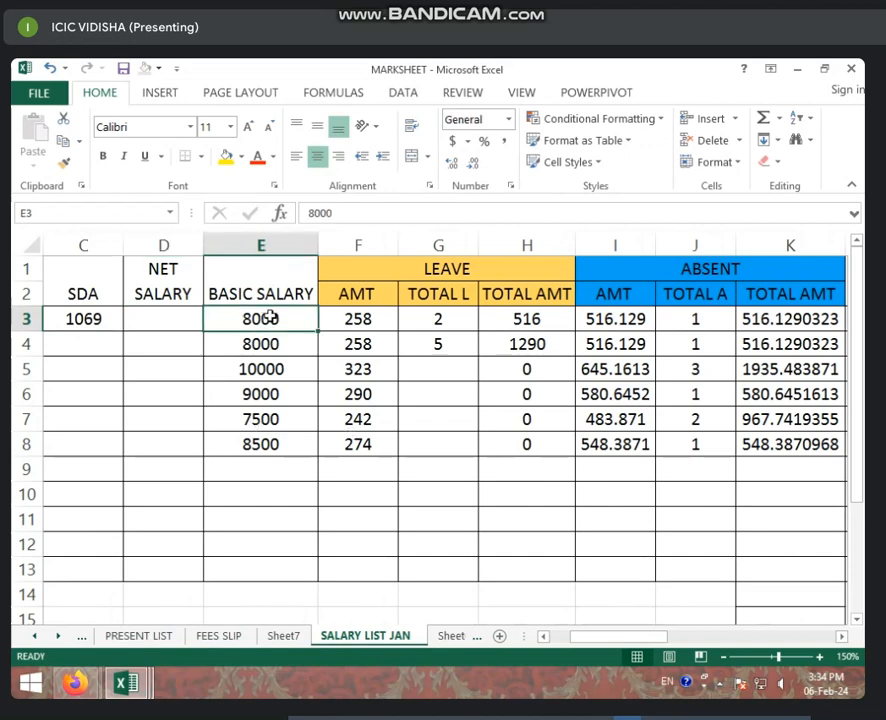
left_click(89, 321)
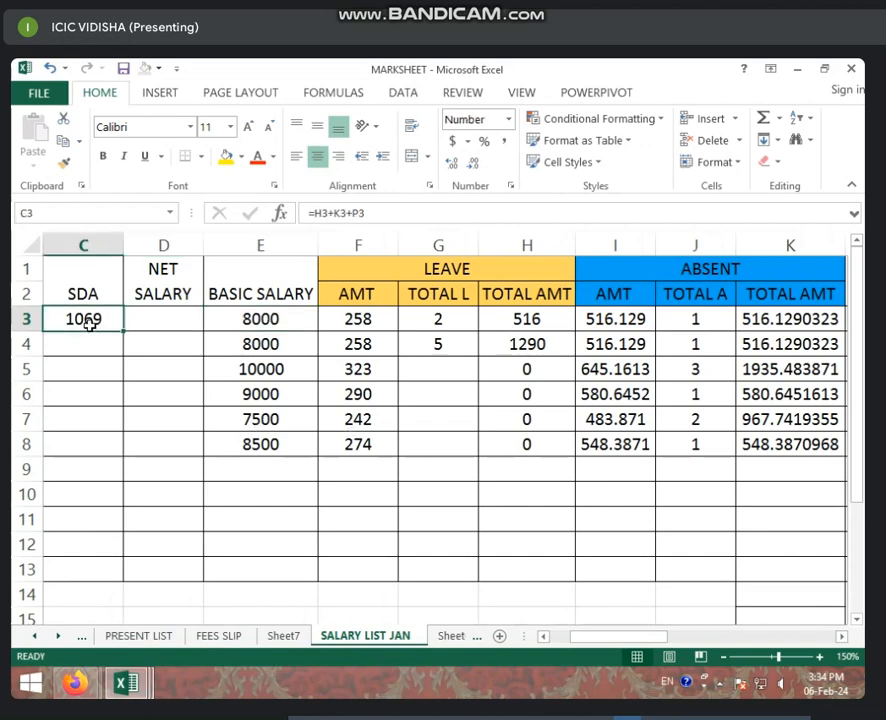
left_click(166, 321)
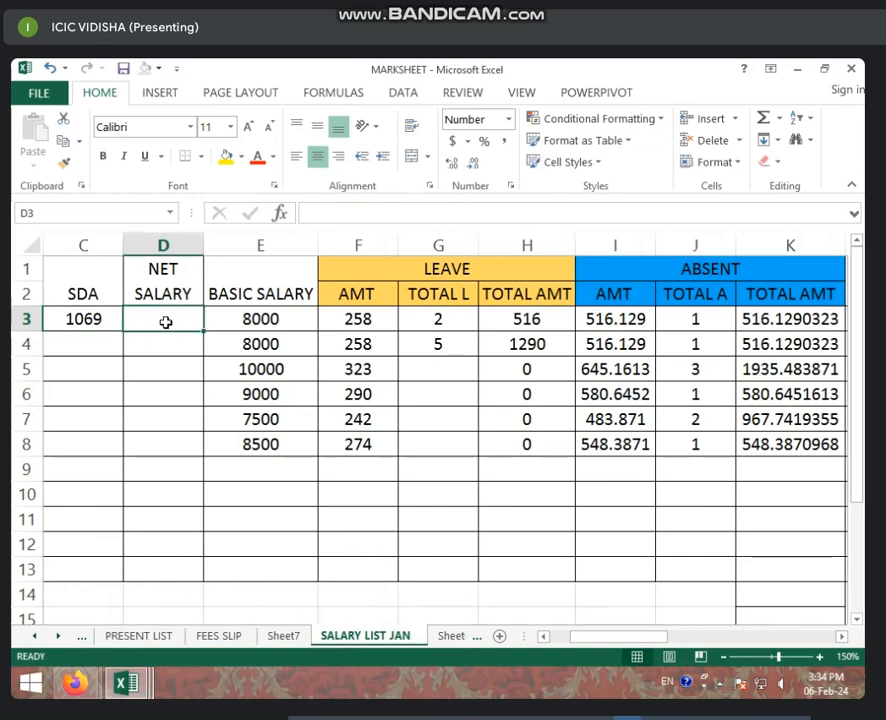
type("=")
left_click(305, 319)
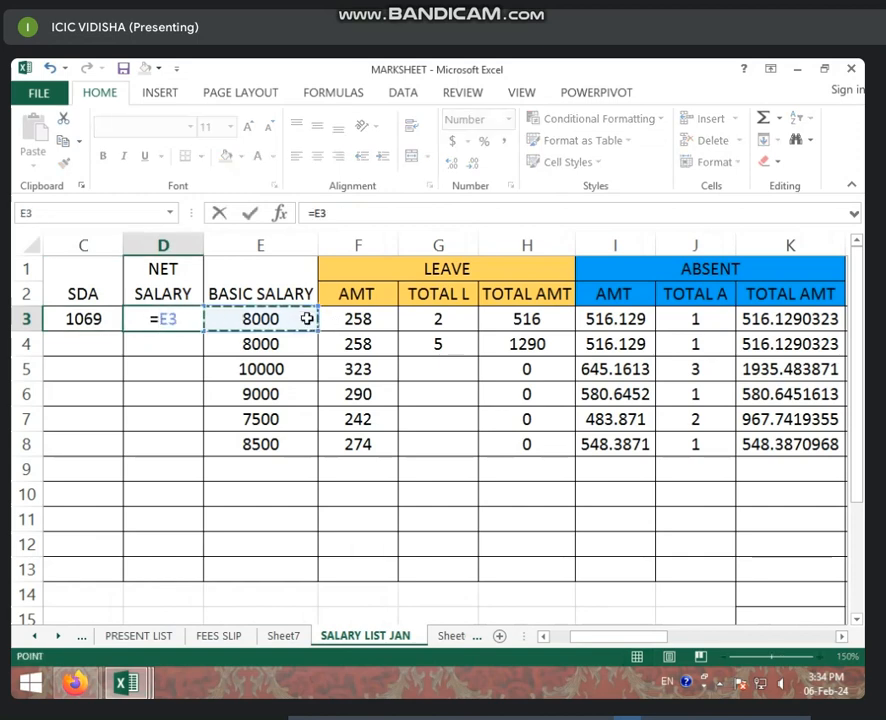
type("-")
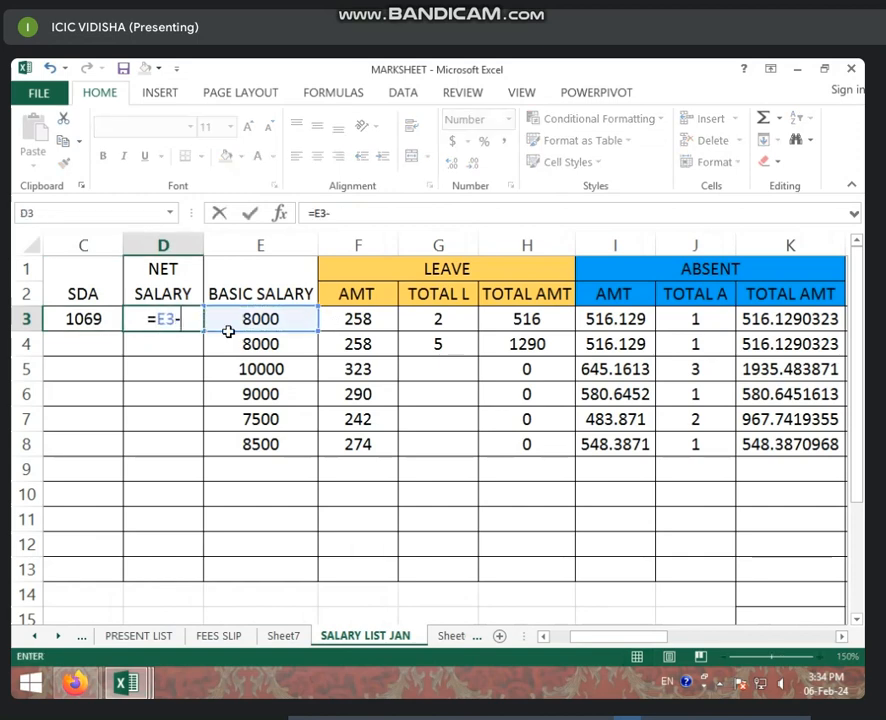
left_click(101, 316)
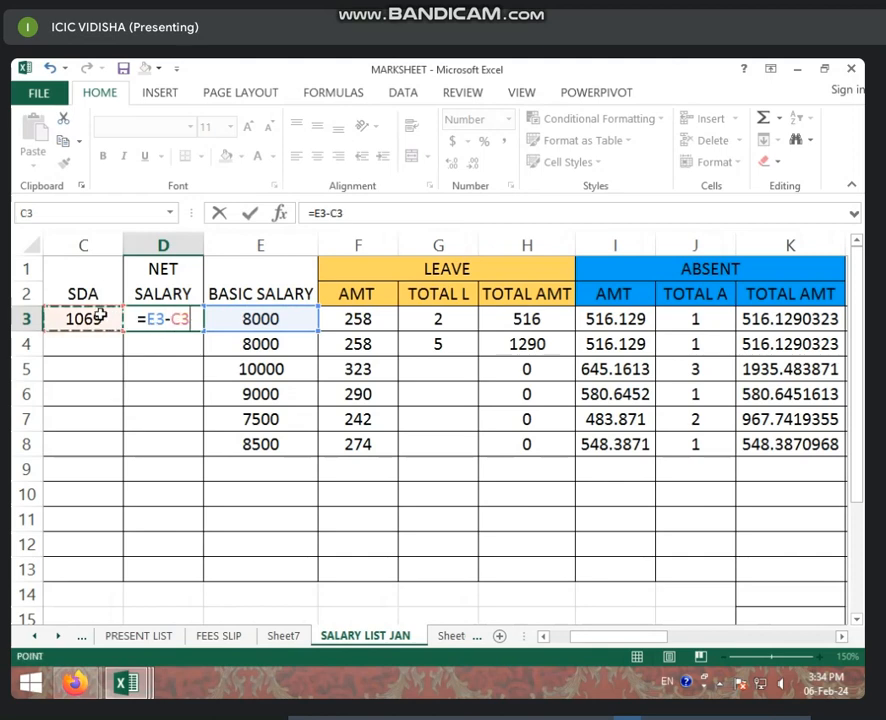
key("Return")
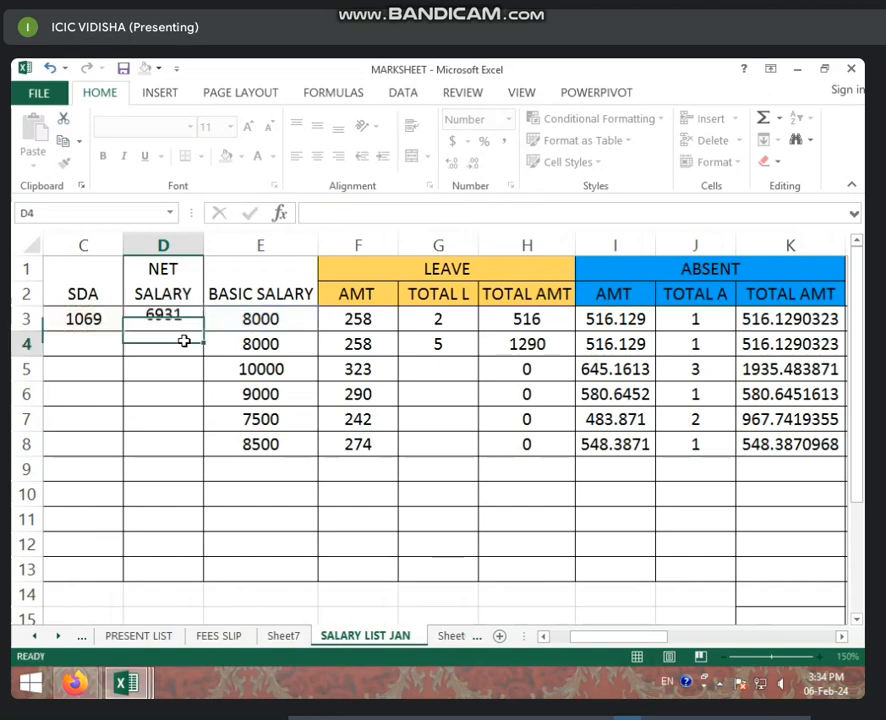
Review row 3's SDA and net salary formulas against the basic salary, leave and absence entries
left_click(182, 316)
left_click(276, 320)
left_click(80, 322)
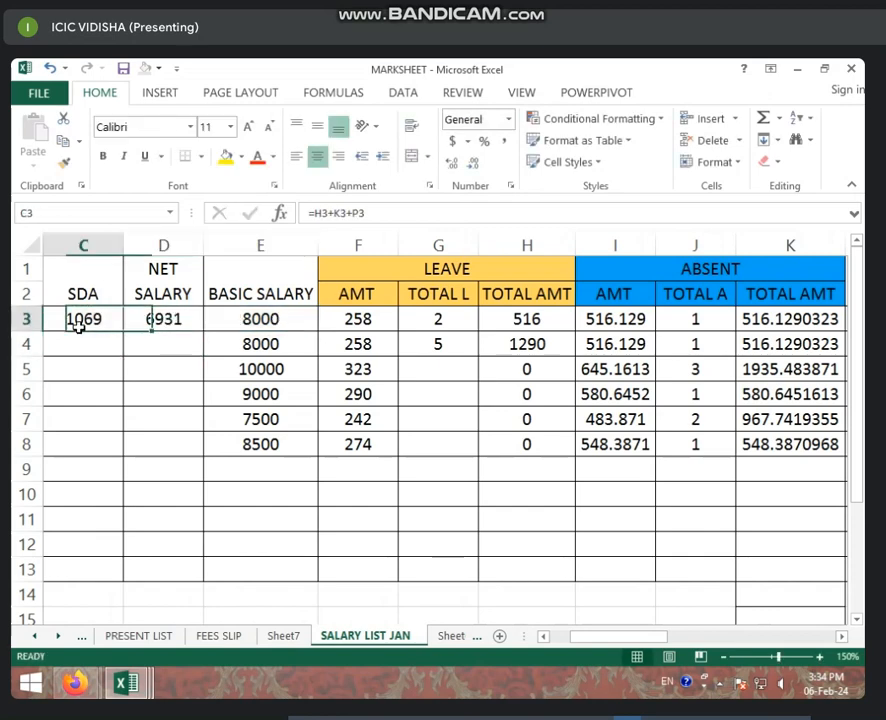
left_click(152, 320)
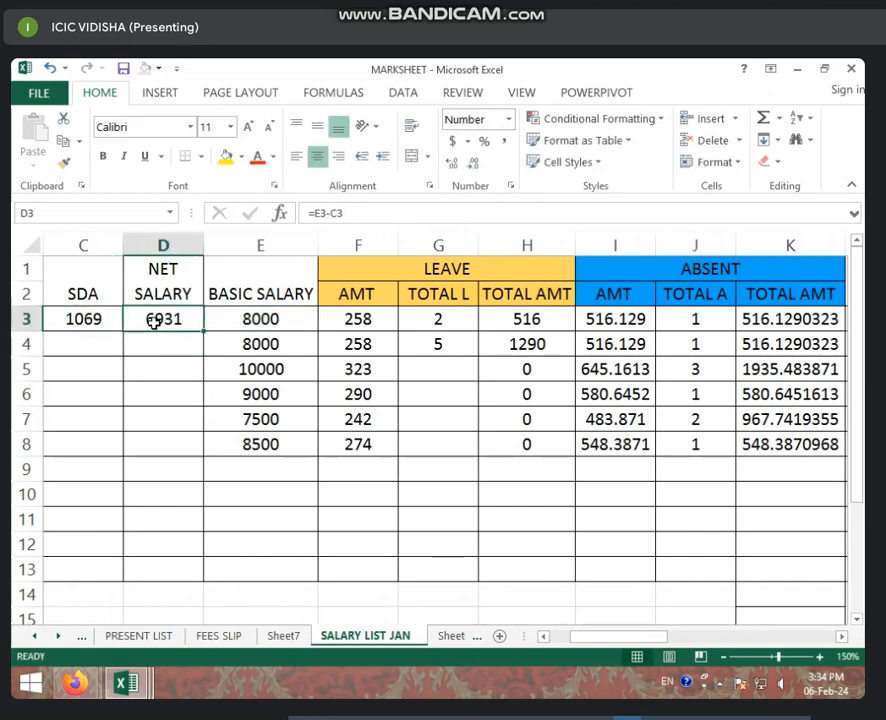
left_click(26, 320)
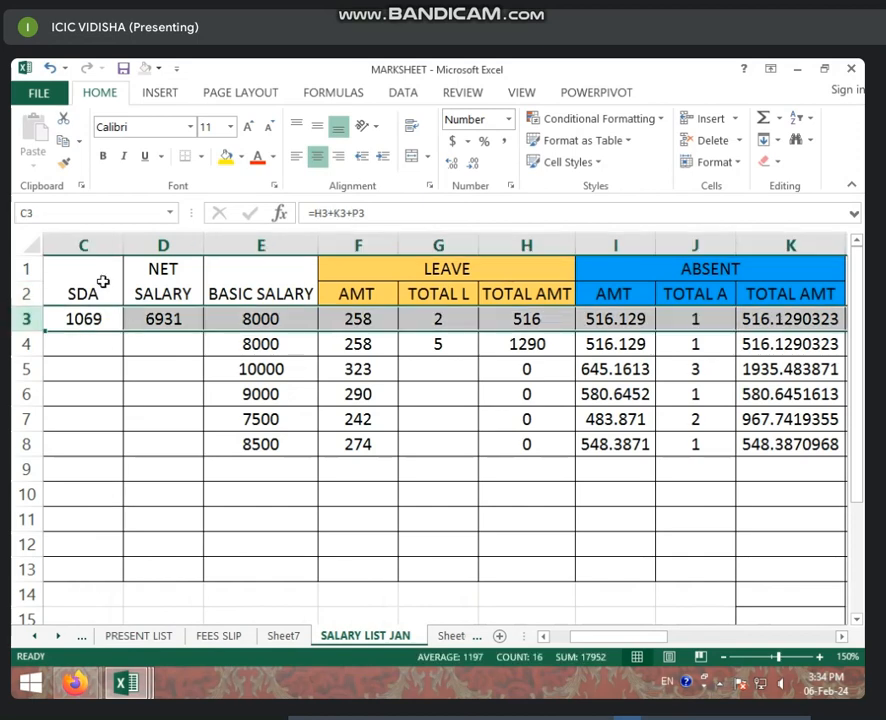
left_click(118, 325)
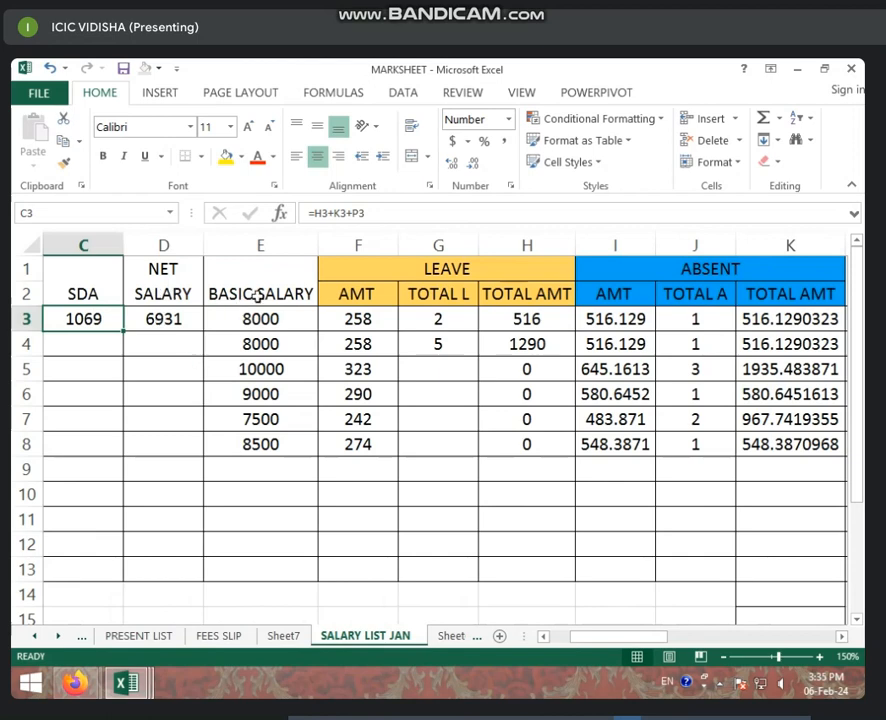
left_click(384, 350)
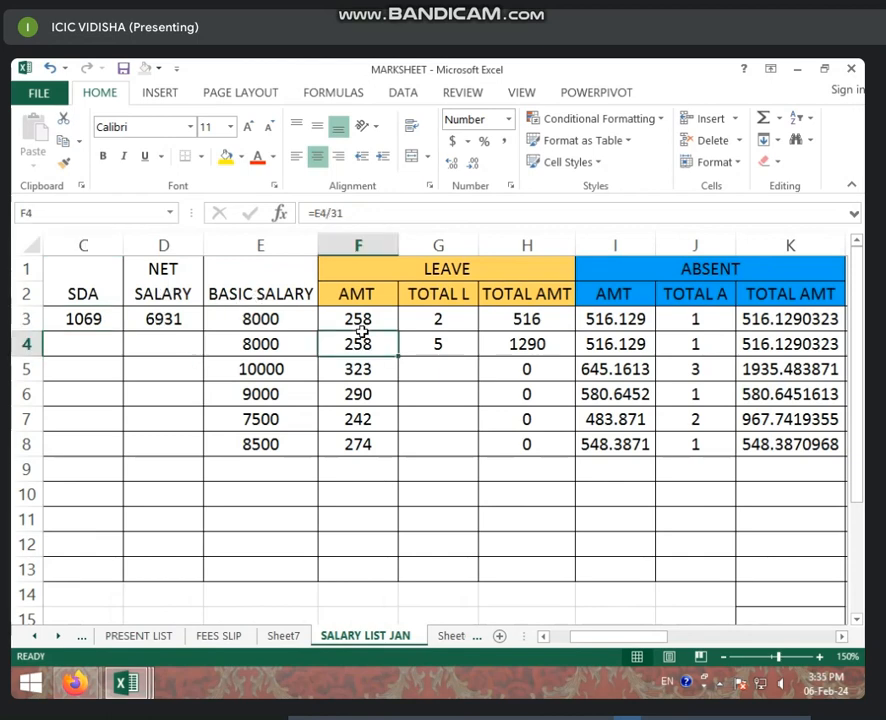
left_click_drag(277, 320, 275, 447)
left_click(262, 366)
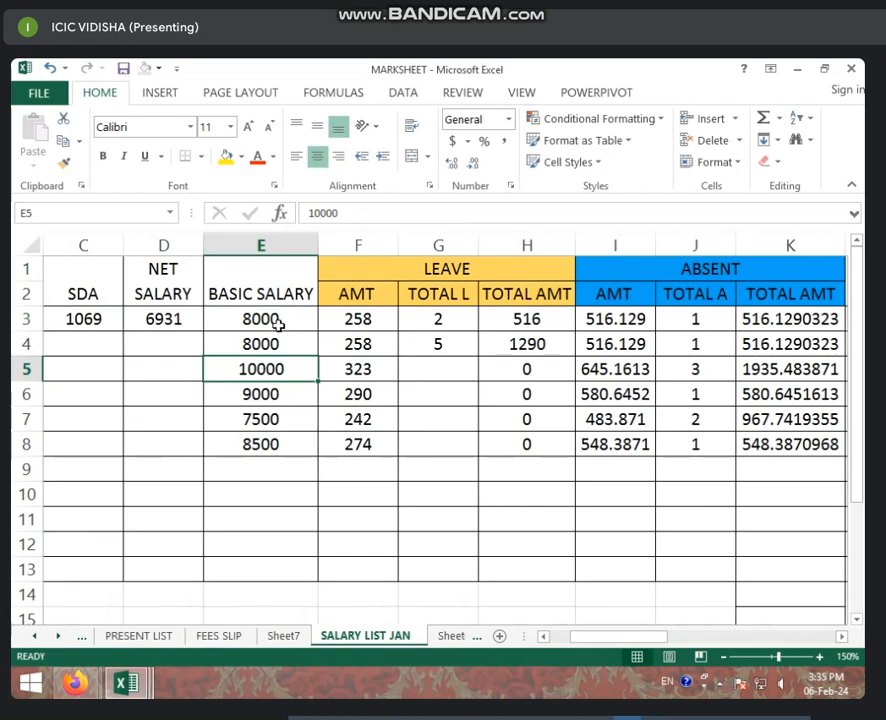
left_click(276, 322)
left_click(440, 322)
left_click(692, 322)
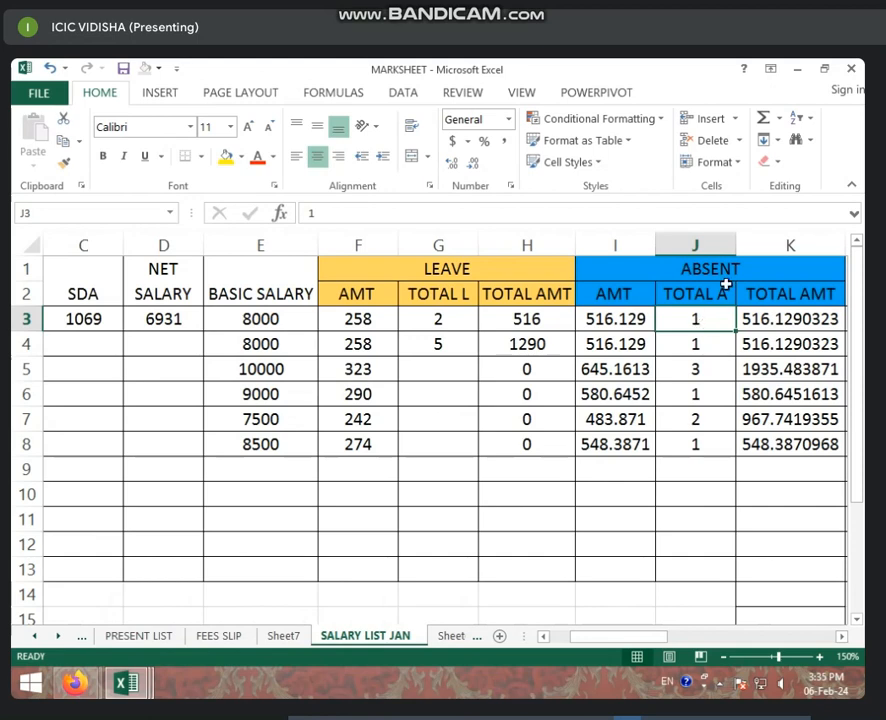
Switch from the SALARY LIST JAN sheet to the blank Sheet6
mouse_move(855, 67)
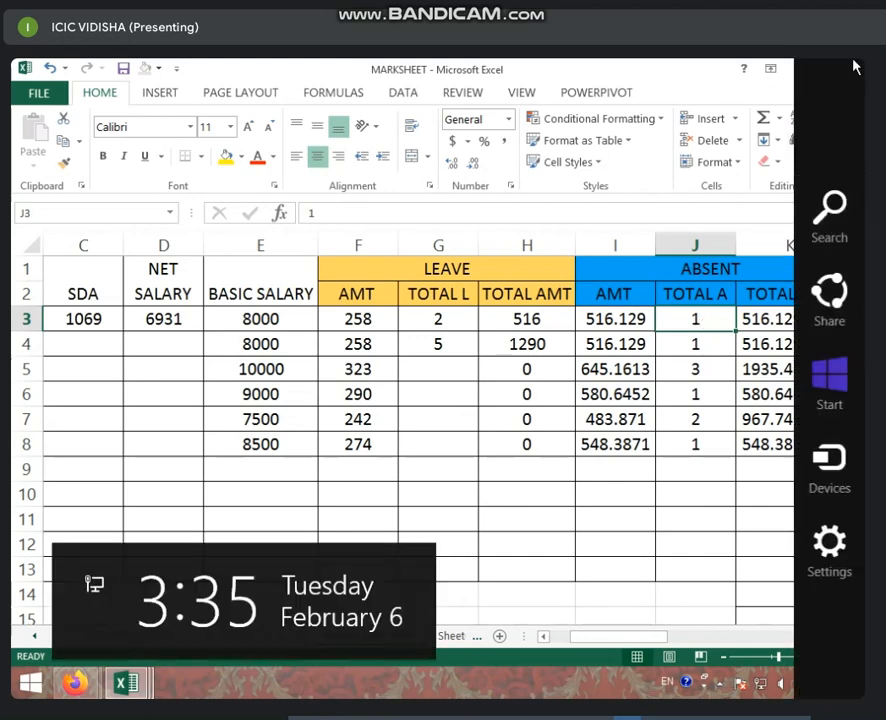
left_click(460, 644)
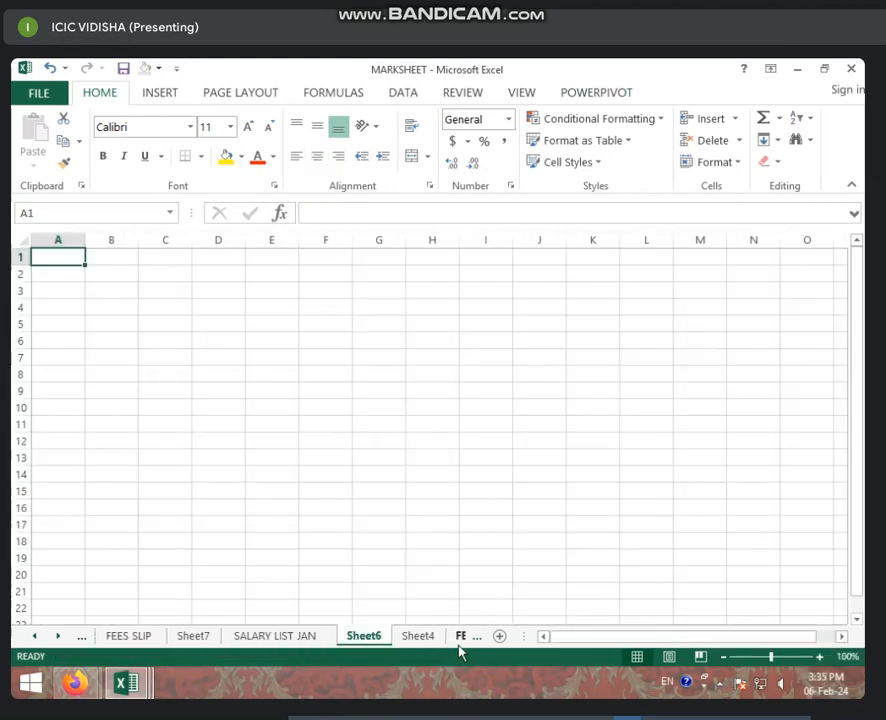
left_click(242, 640)
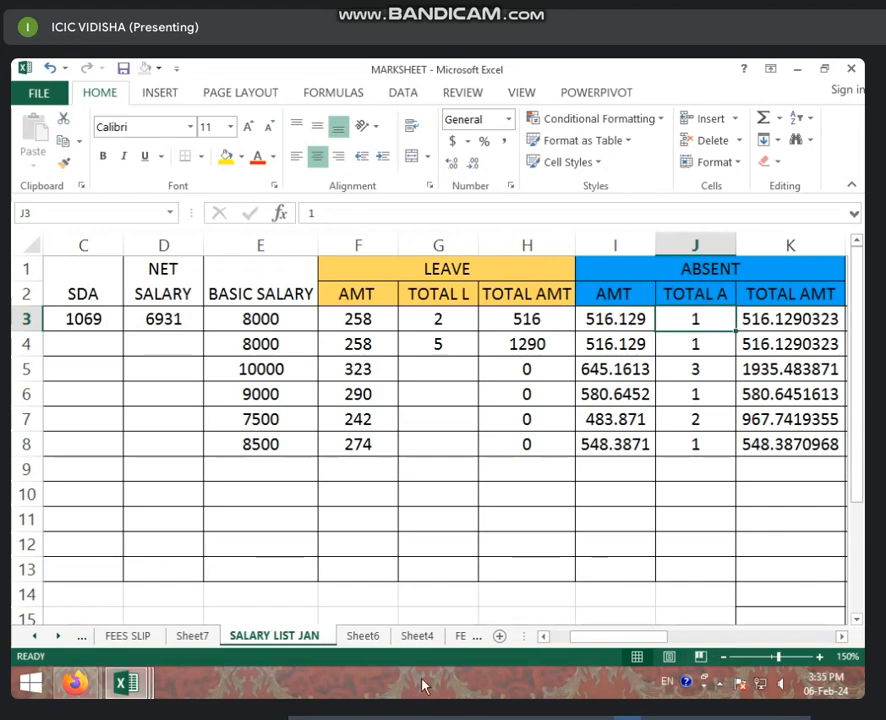
left_click(370, 637)
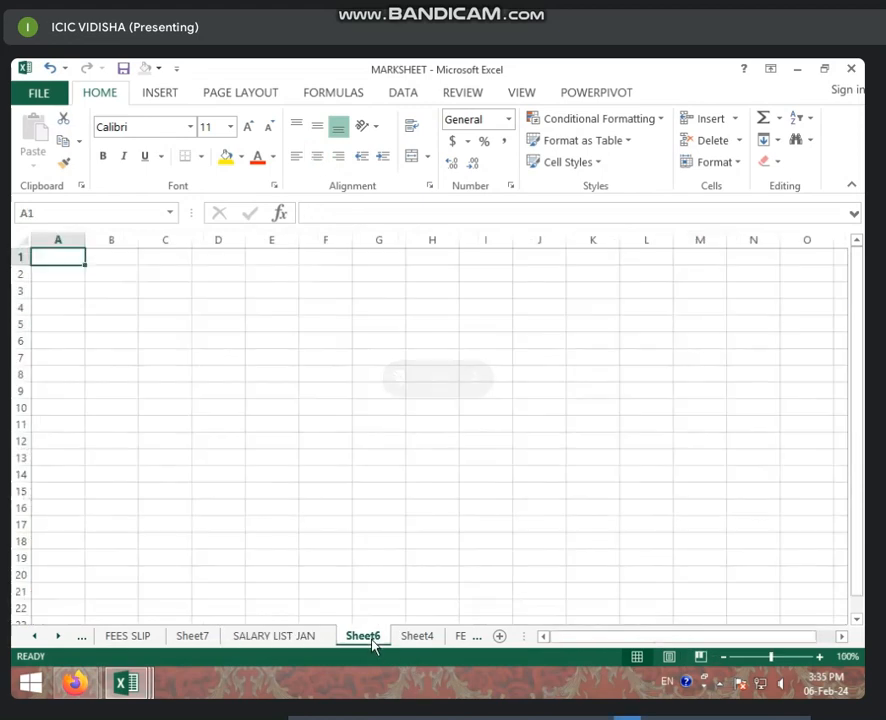